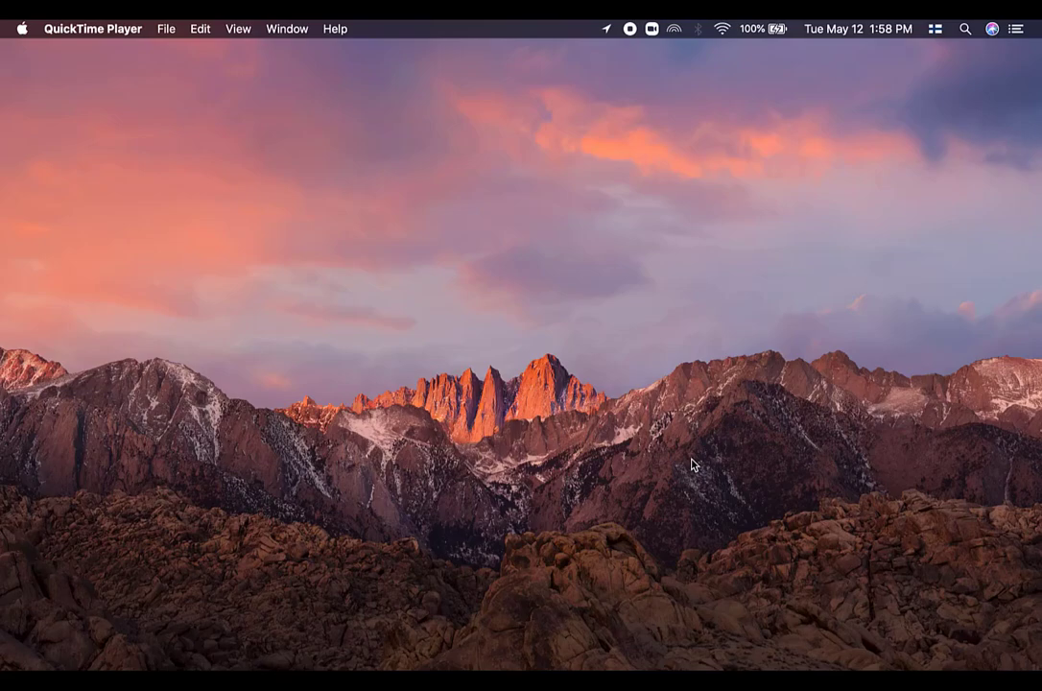
Step: Switch to Chrome and search the Zoom account settings for "live" to examine the options under Allow live streaming meetings
left_click(566, 636)
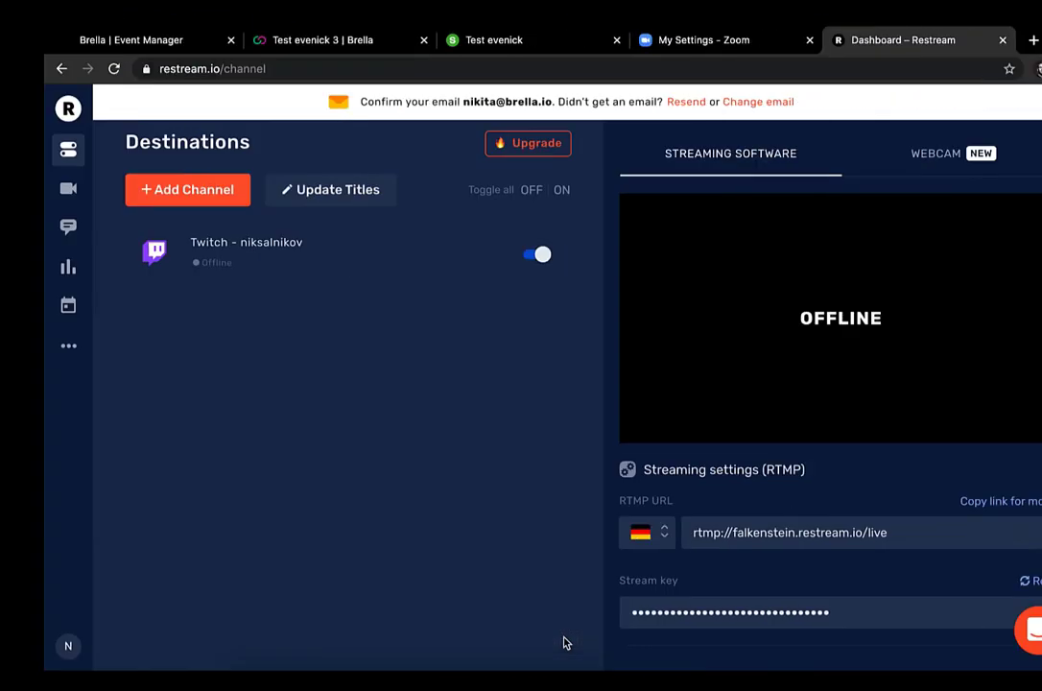
left_click(638, 40)
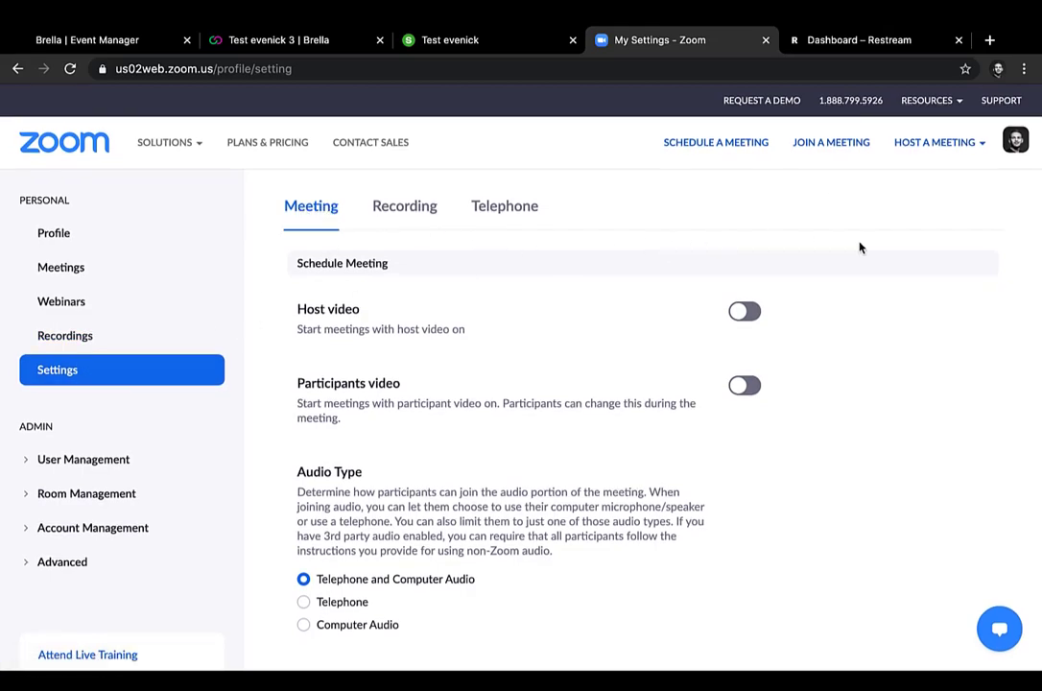
key("ctrl+f")
type("live")
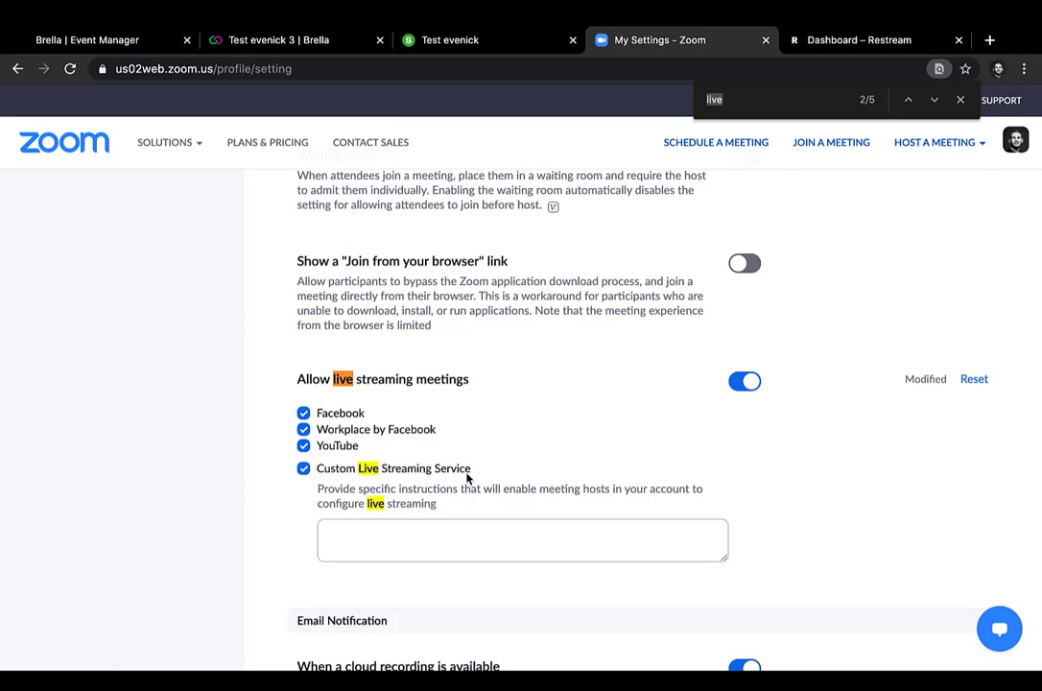
left_click(405, 524)
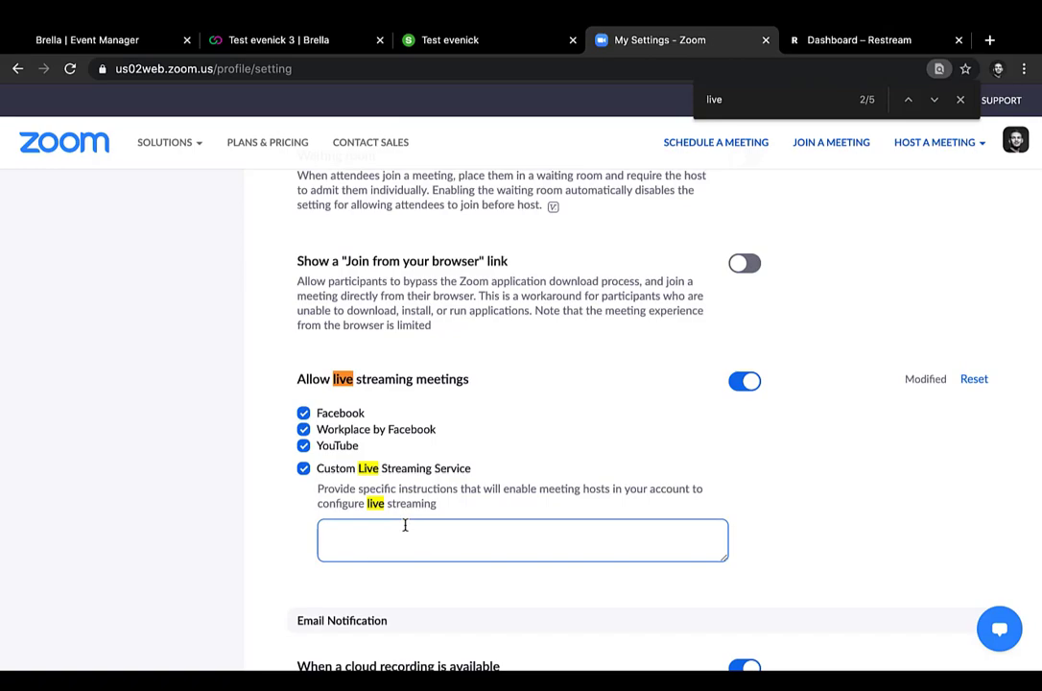
left_click(882, 541)
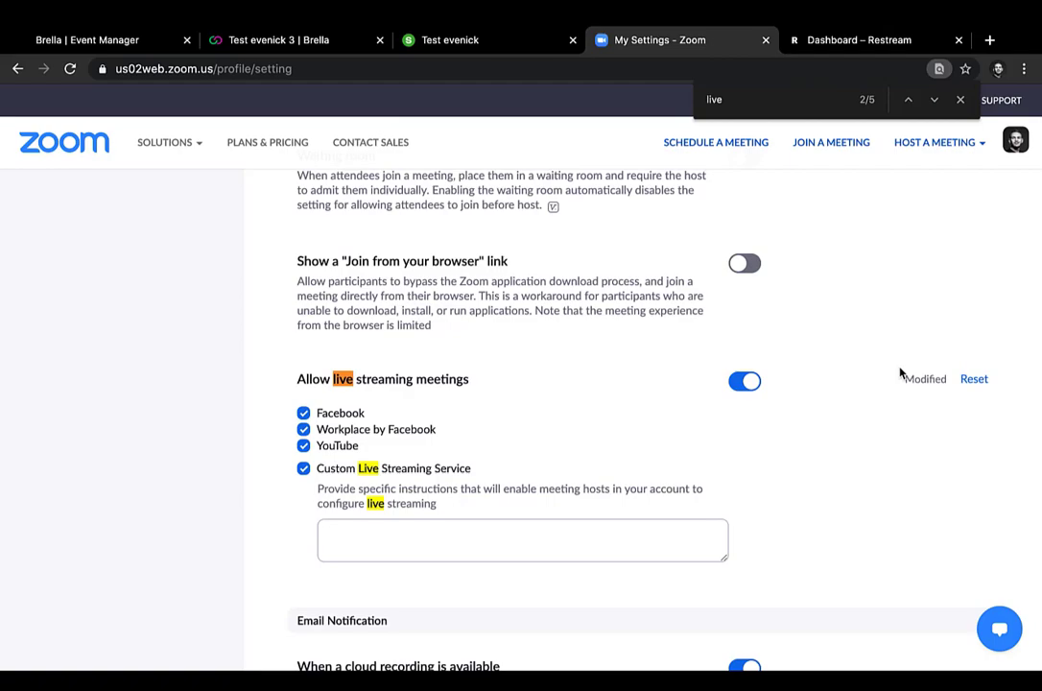
Step: From the Restream dashboard, open the channel page of the connected Twitch destination
left_click(837, 41)
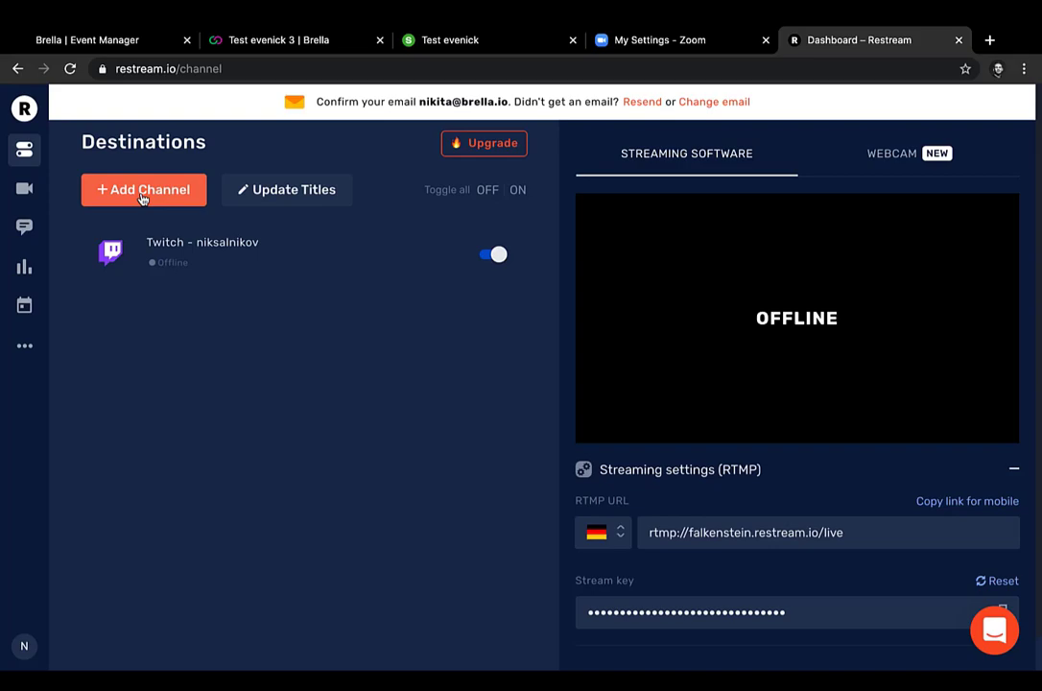
left_click(175, 248)
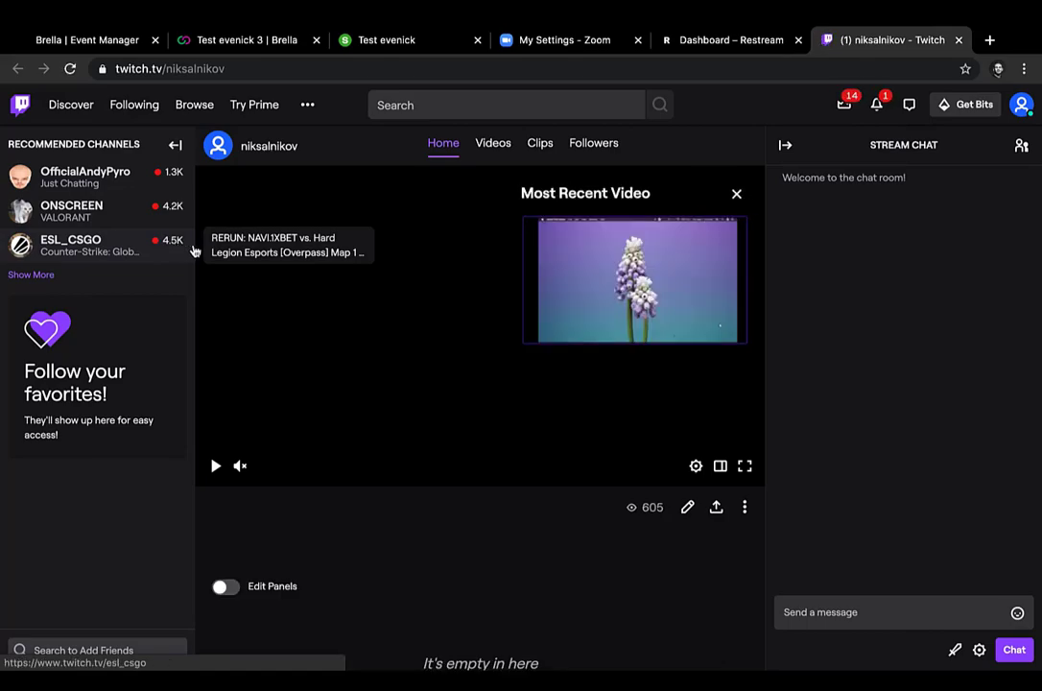
Step: Examine the RTMP URL and stream key in Restream's streaming settings, and the full address of the Twitch channel page
left_click(722, 38)
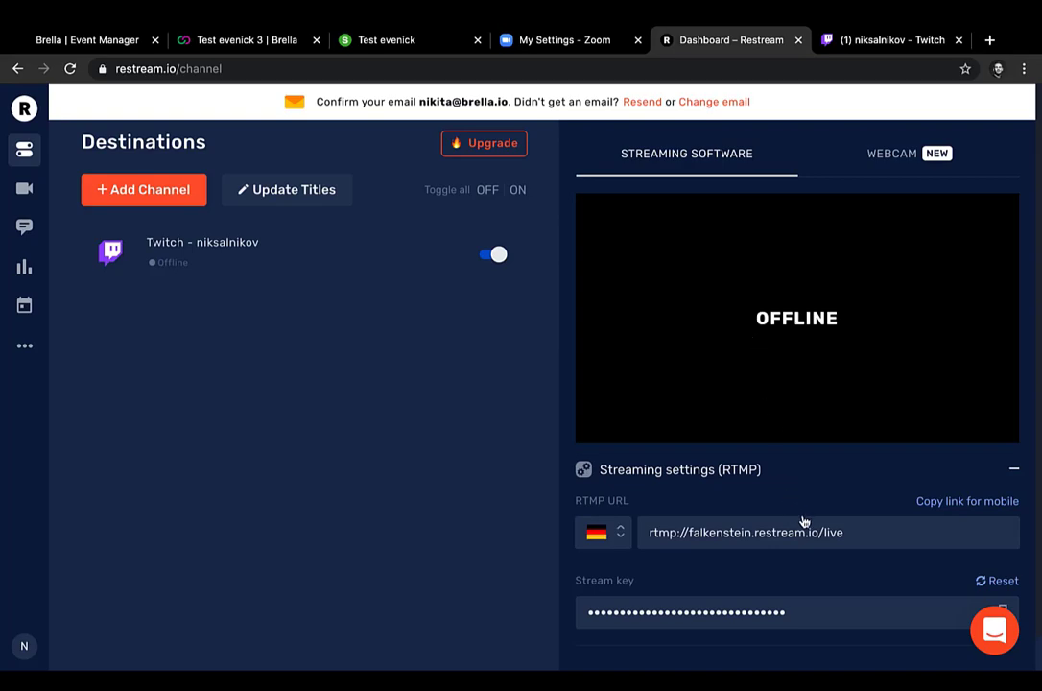
left_click_drag(847, 532, 651, 532)
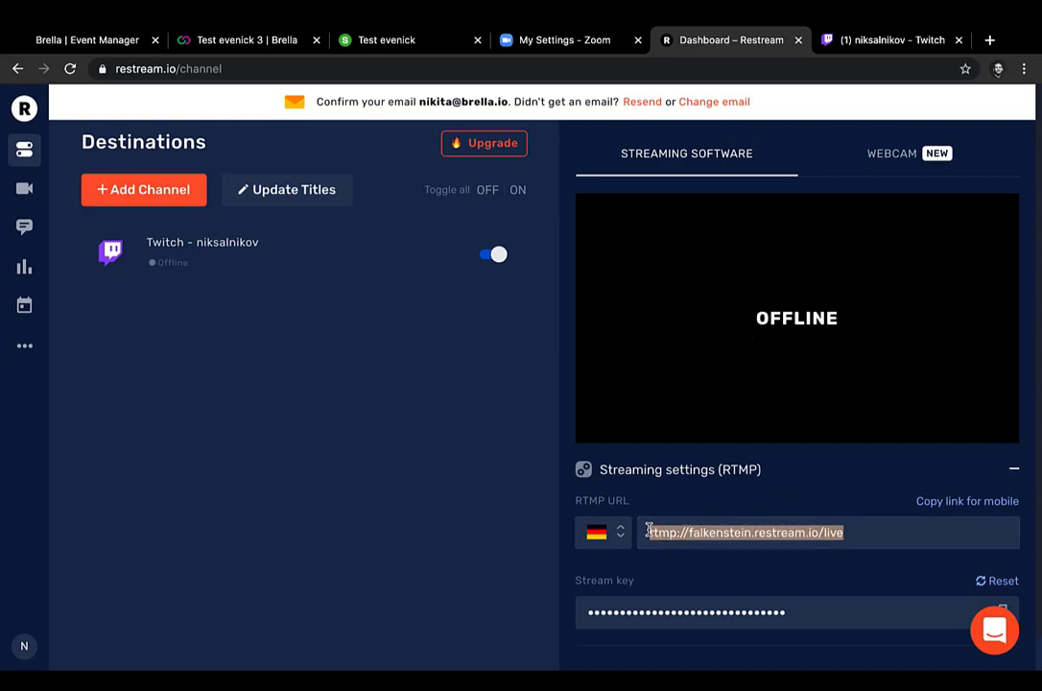
left_click_drag(782, 614, 484, 568)
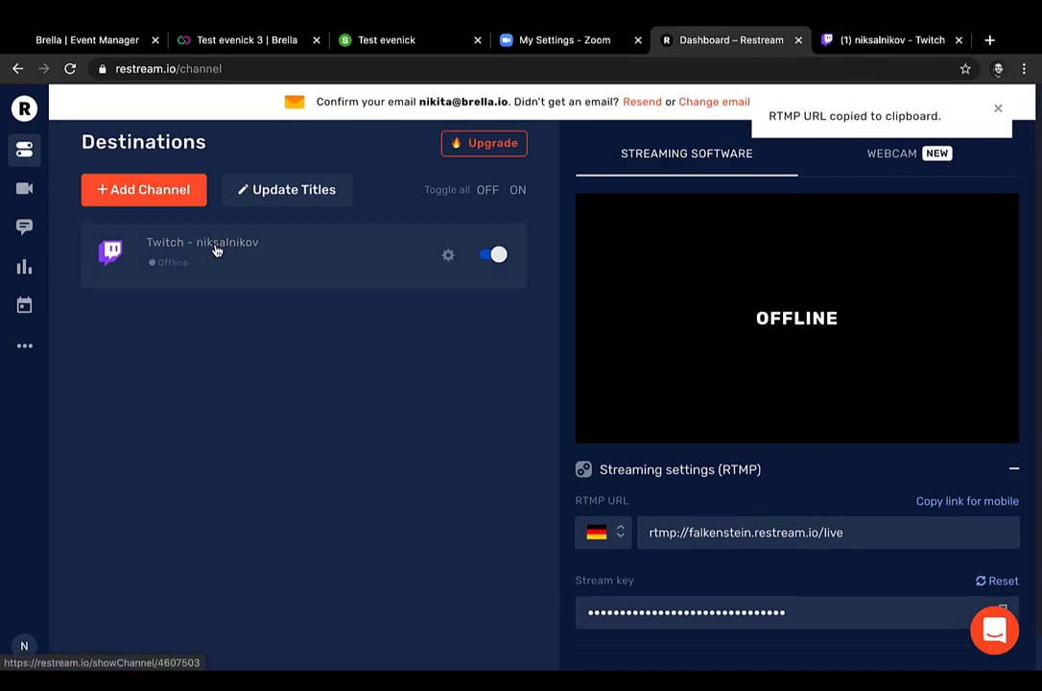
left_click(869, 43)
left_click(776, 65)
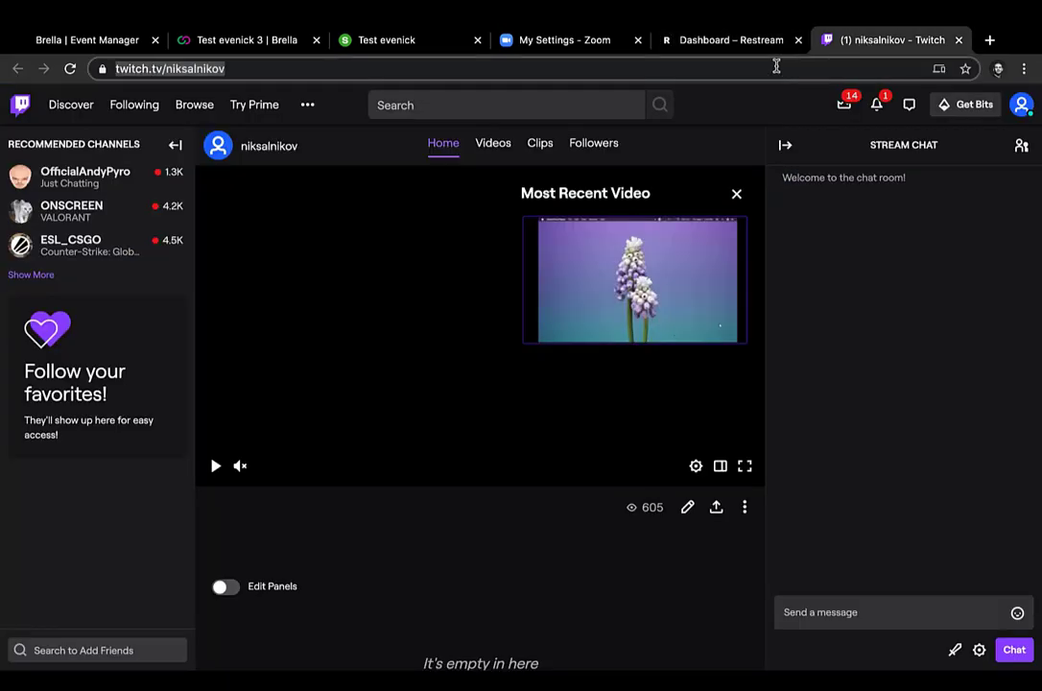
left_click(777, 65)
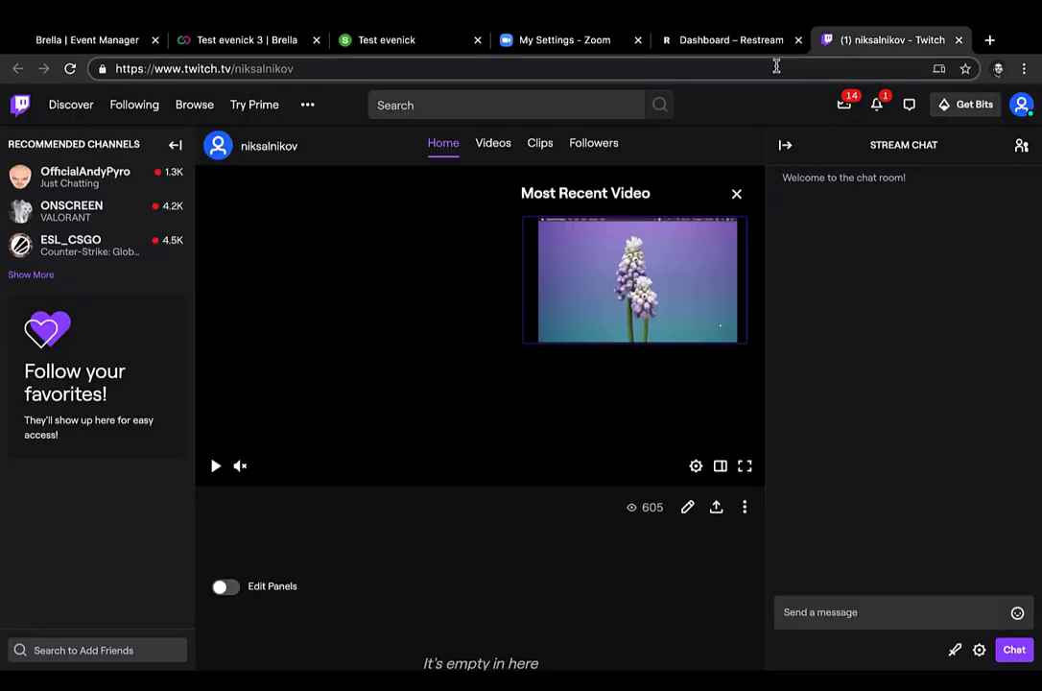
left_click(776, 98)
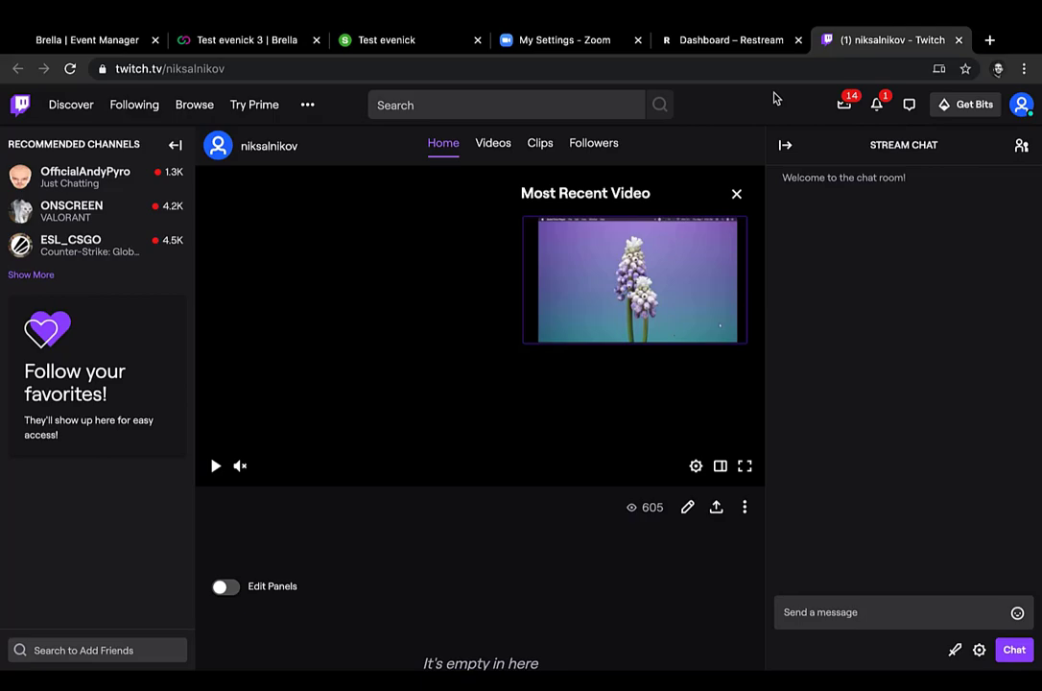
Step: Return to the Zoom settings and examine the instructions field under Custom Live Streaming Service
left_click(595, 43)
left_click(411, 531)
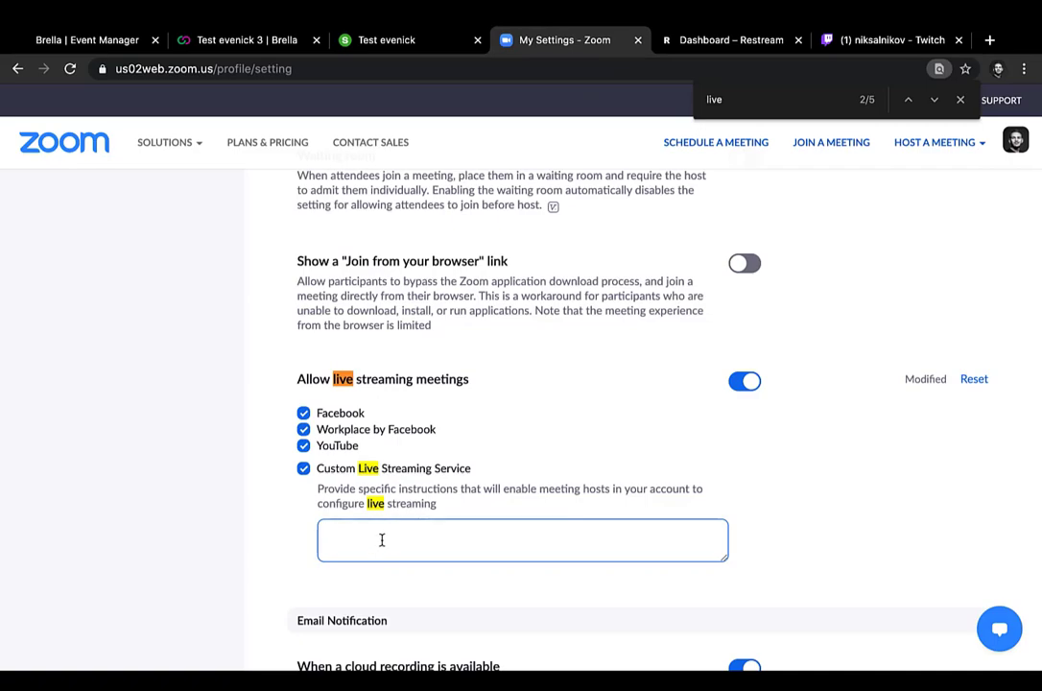
left_click(909, 439)
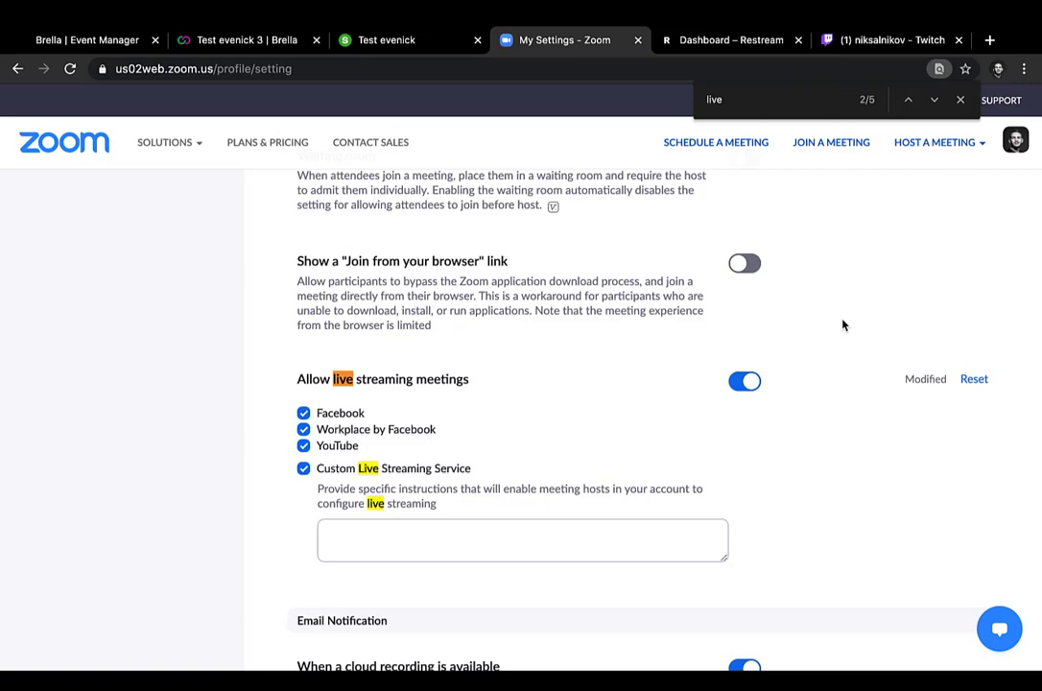
Step: Switch to the Zoom desktop app and start a new meeting with computer audio and the microphone muted
key("ctrl+Left")
left_click(694, 654)
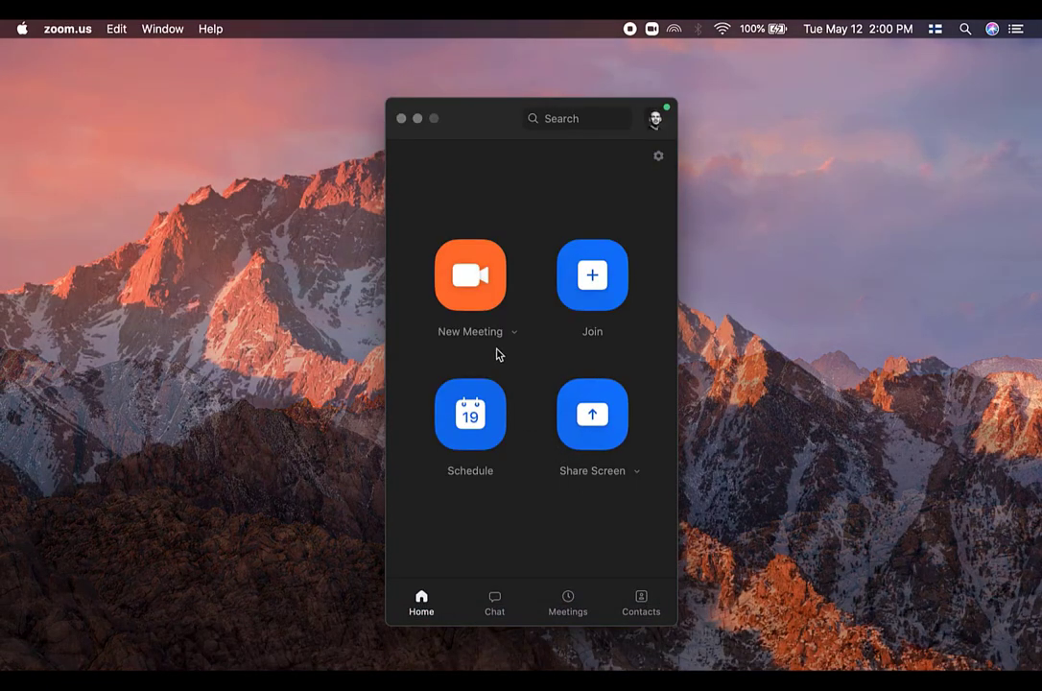
left_click(473, 286)
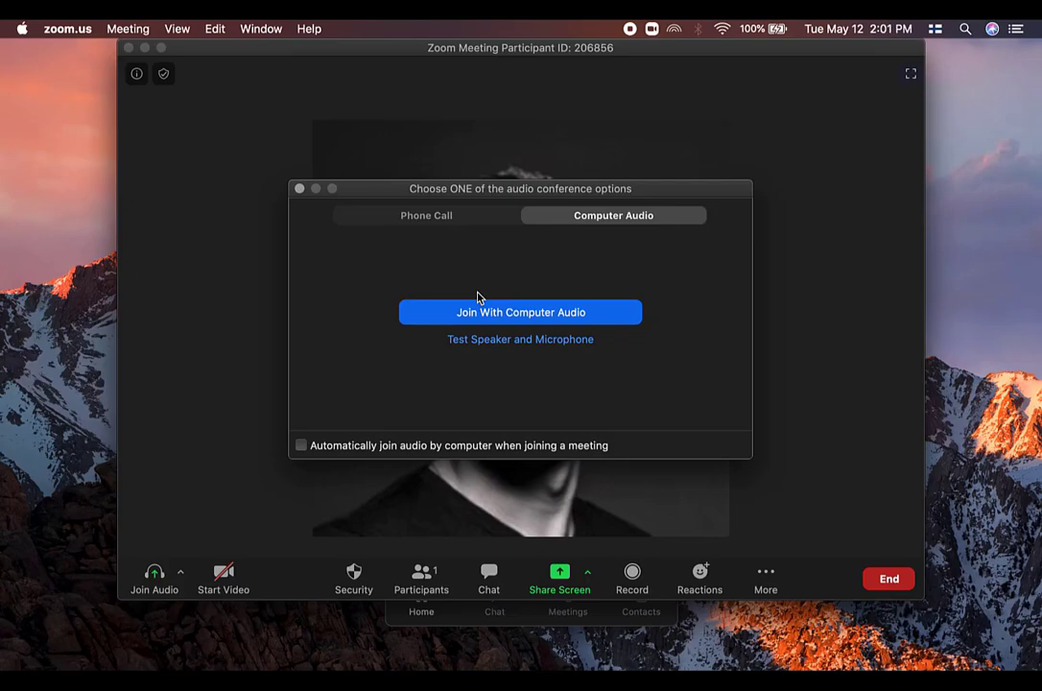
left_click(466, 309)
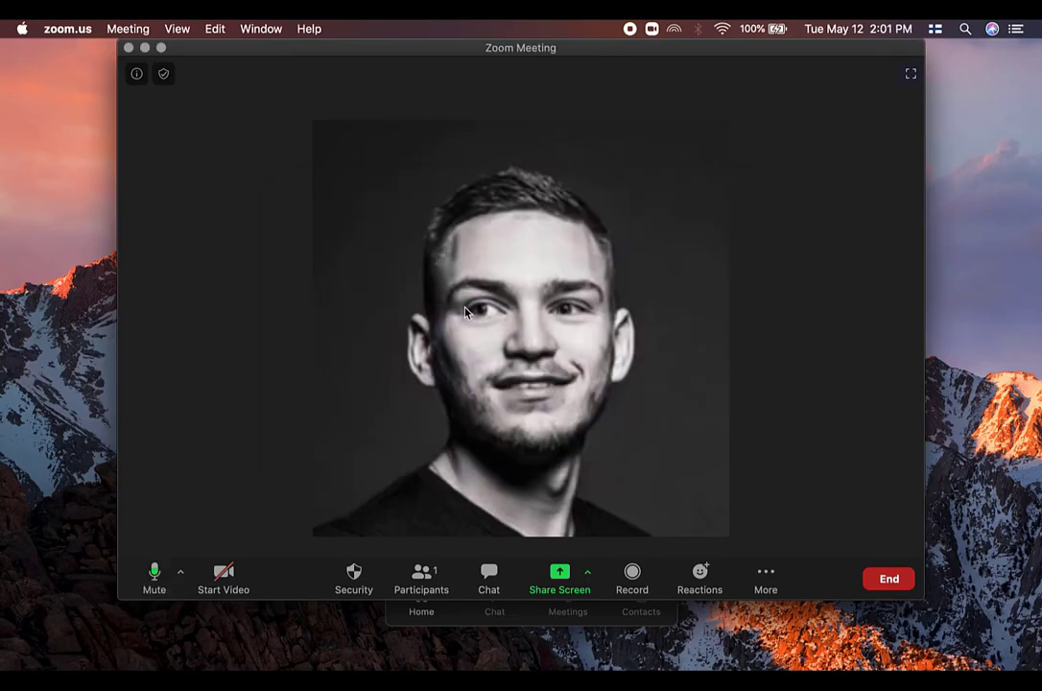
left_click(159, 583)
Step: Open the meeting's setup form for going live on a custom live streaming service
left_click(765, 573)
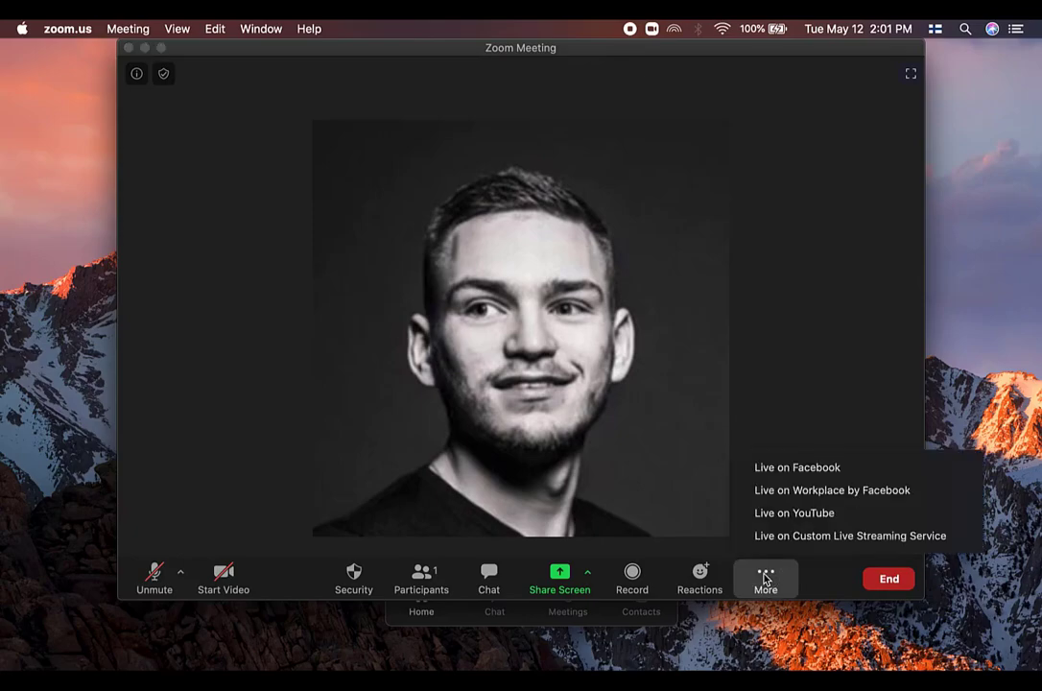
left_click(794, 536)
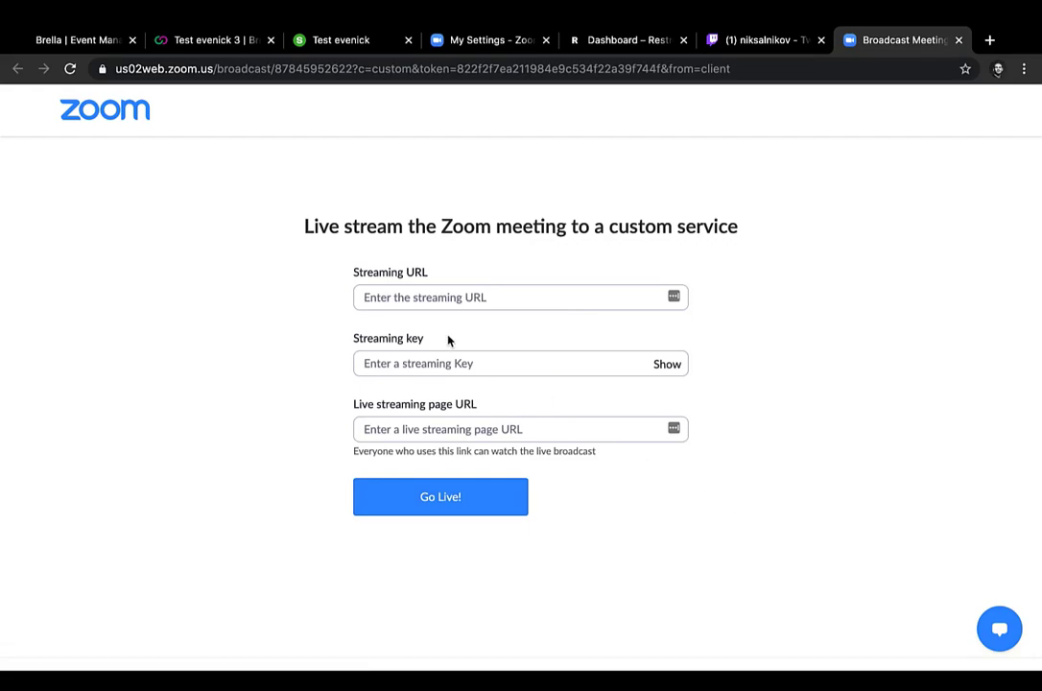
left_click(404, 297)
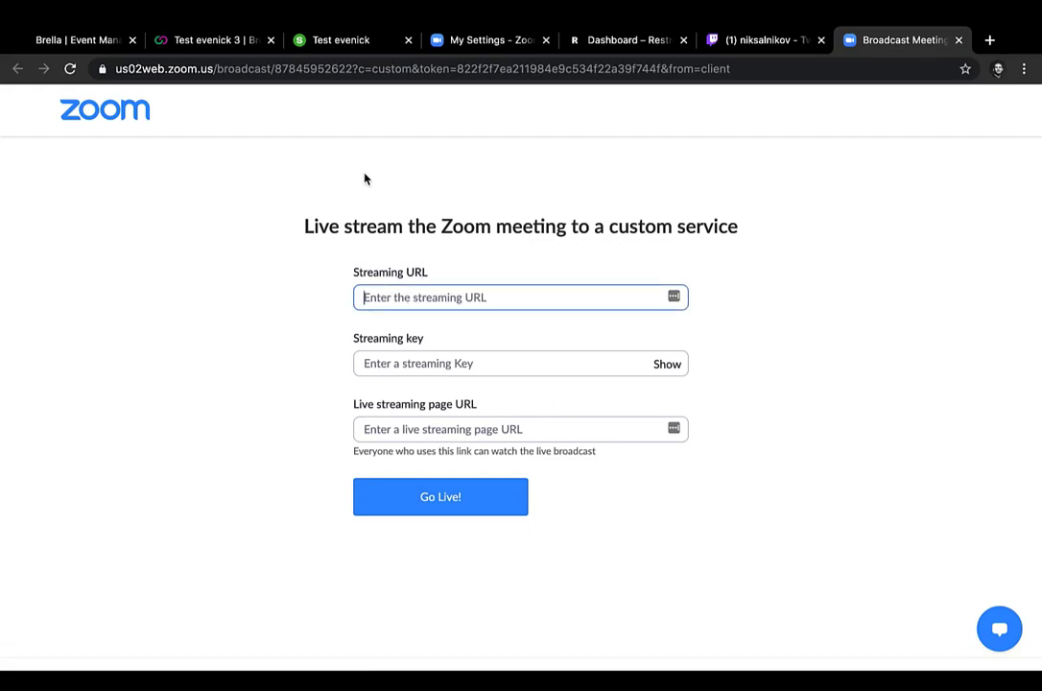
Step: Check the Zoom live streaming settings and the custom service form's streaming URL, streaming key and page URL fields
left_click(492, 40)
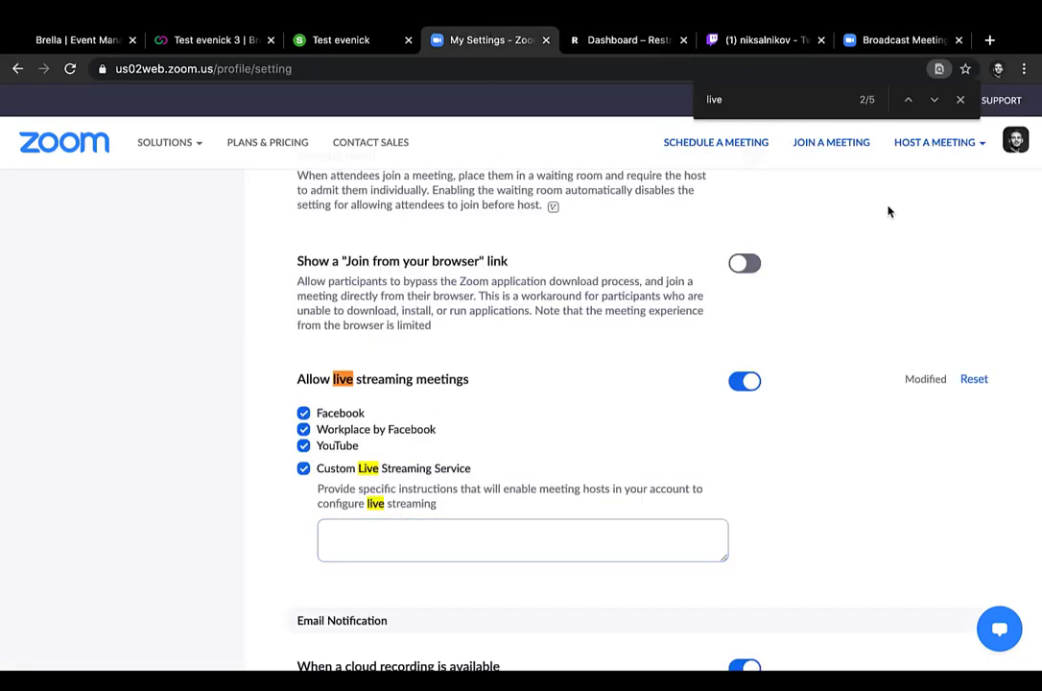
left_click(878, 37)
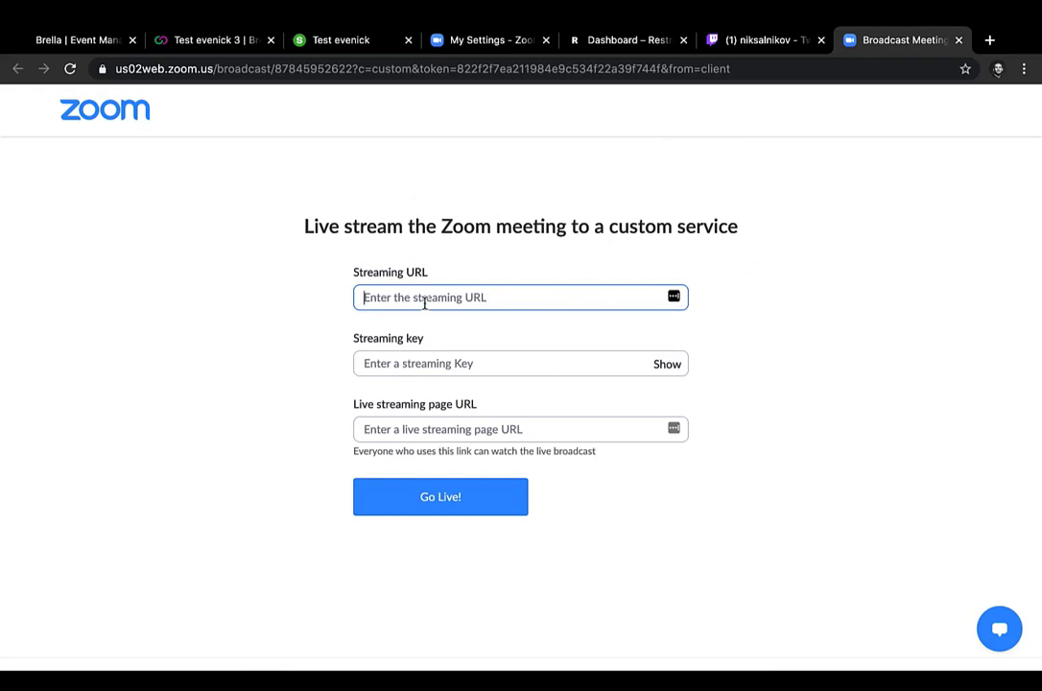
left_click(425, 355)
left_click(404, 434)
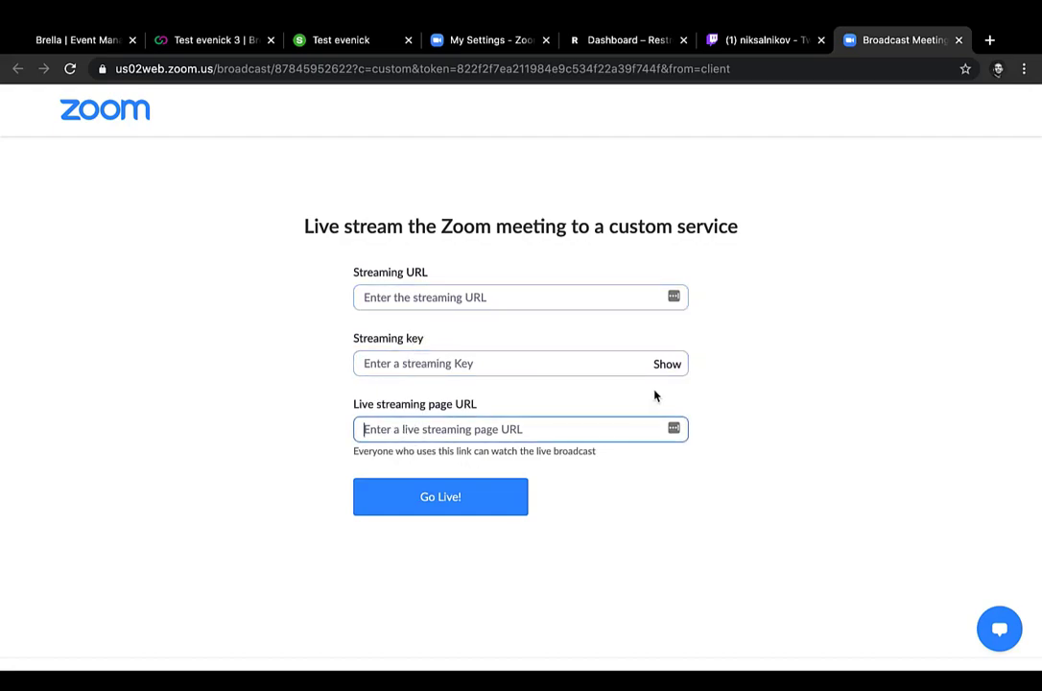
left_click(528, 303)
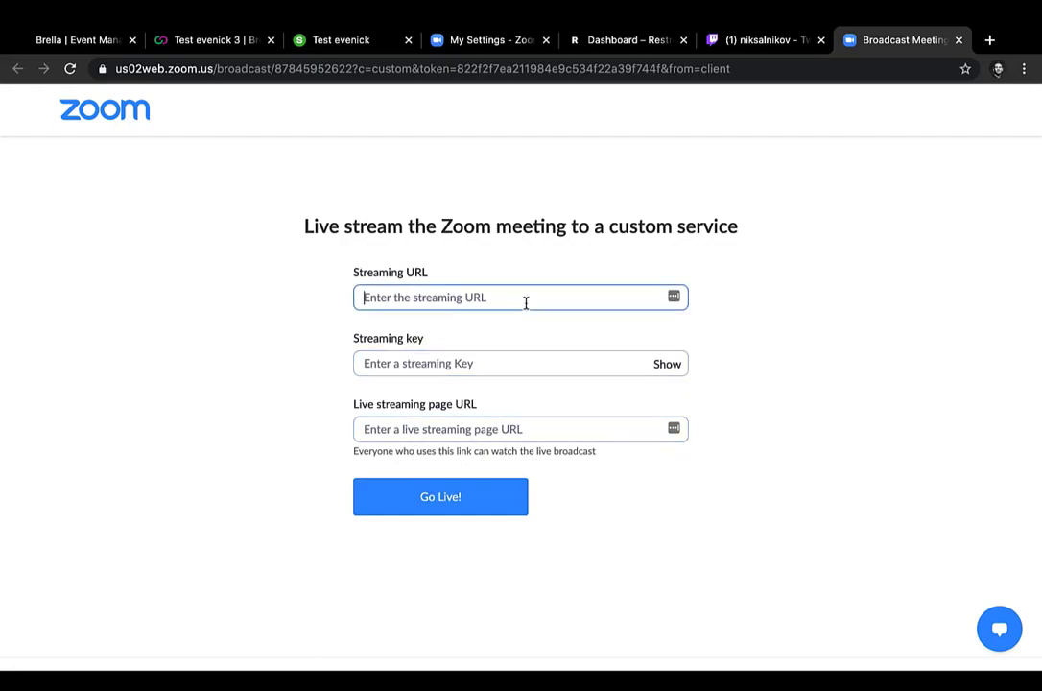
Step: Copy the RTMP URL rtmp://falkenstein.restream.io/live from Restream into the Streaming URL field of the Zoom broadcast form
left_click(629, 43)
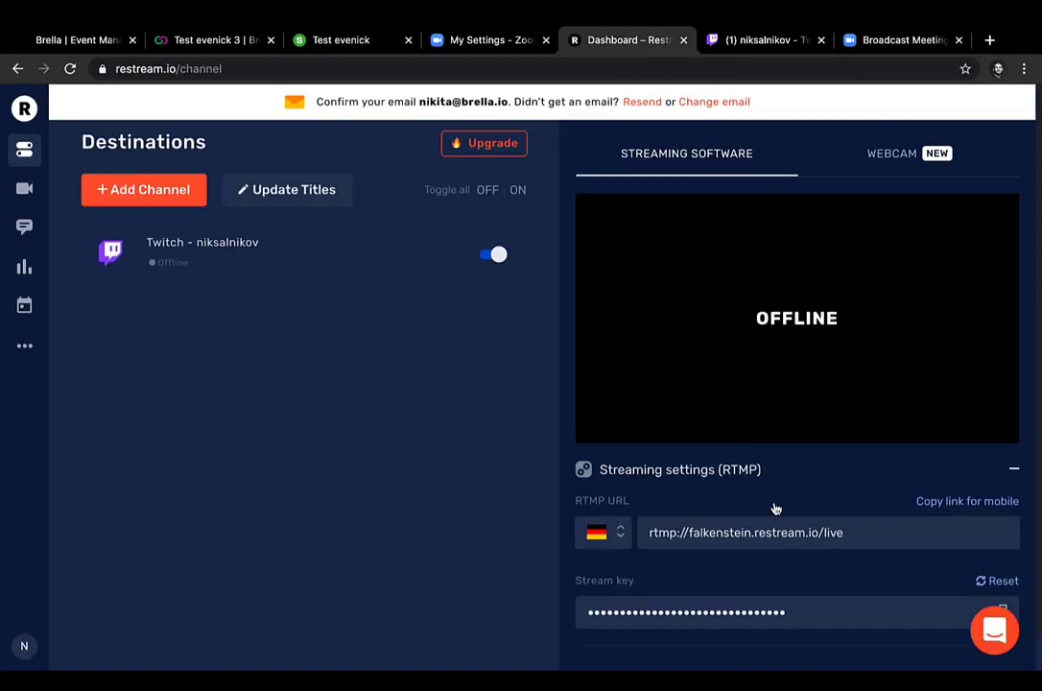
left_click(871, 533)
left_click_drag(871, 534, 645, 533)
key("super+c")
left_click(467, 482)
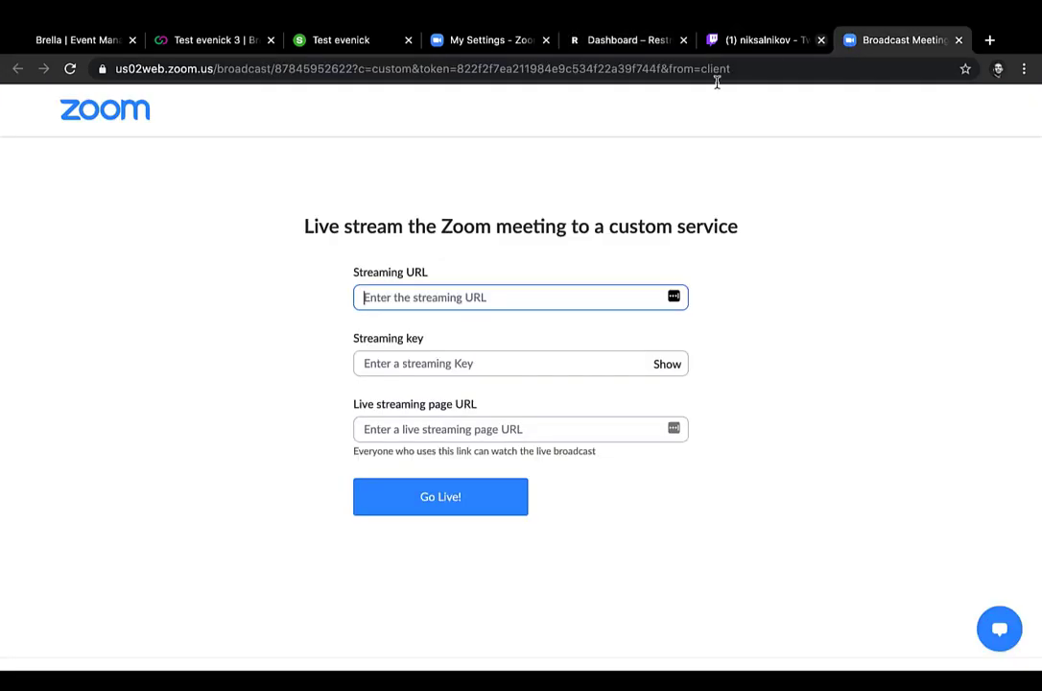
left_click(888, 41)
key("super+v")
Step: Copy the stream key from Restream and paste it into the Streaming key field of the Zoom broadcast form
left_click(554, 350)
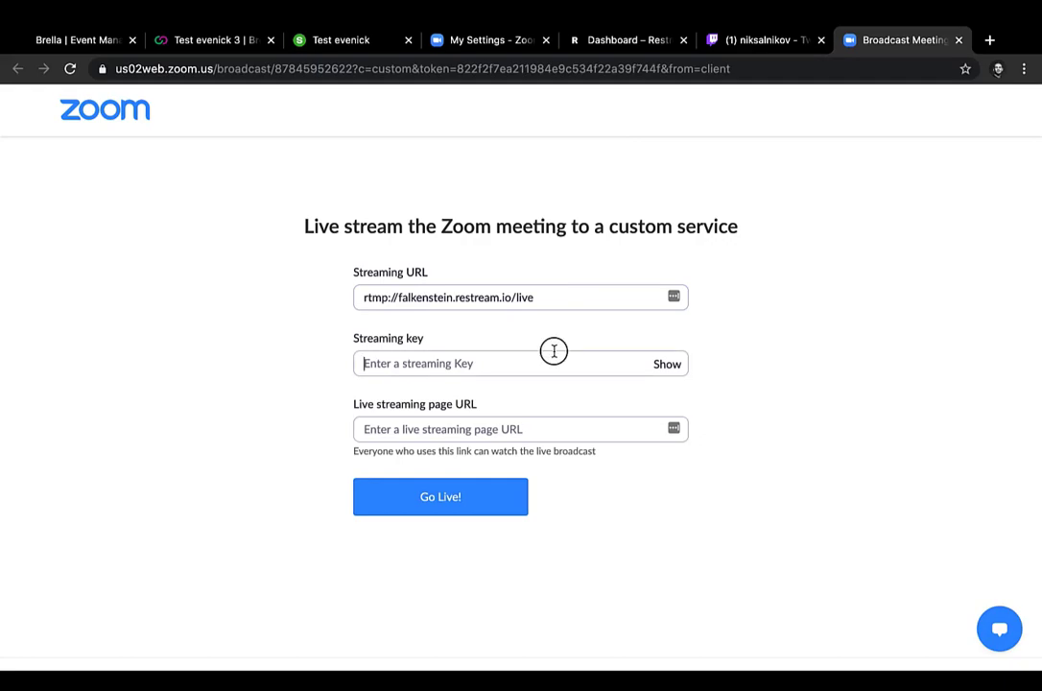
left_click(622, 40)
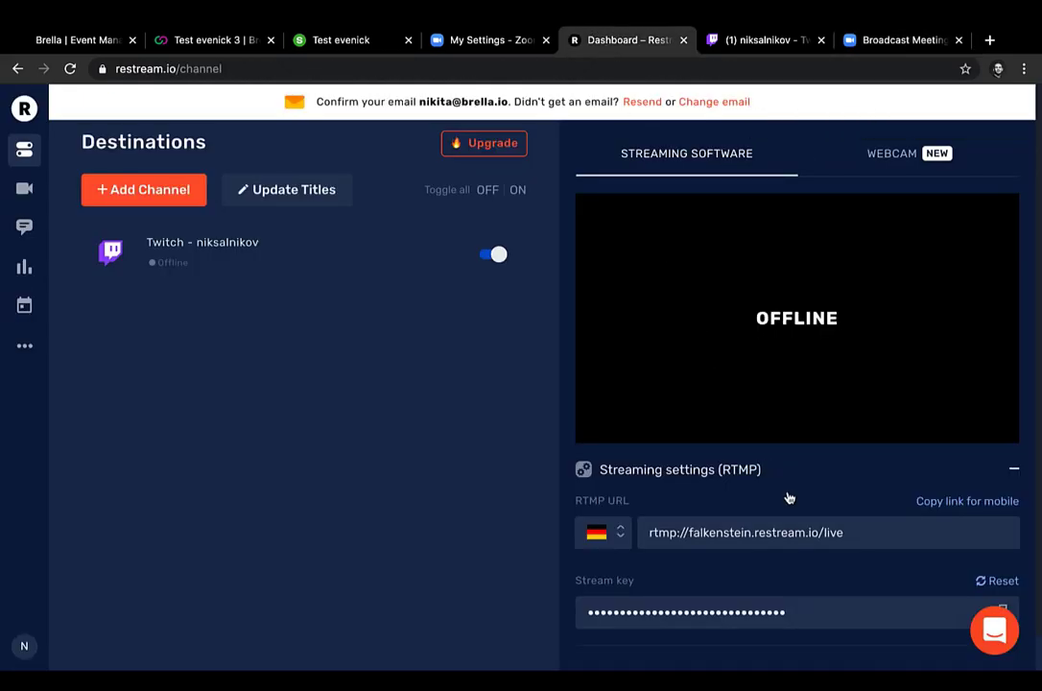
left_click(861, 530)
left_click(816, 604)
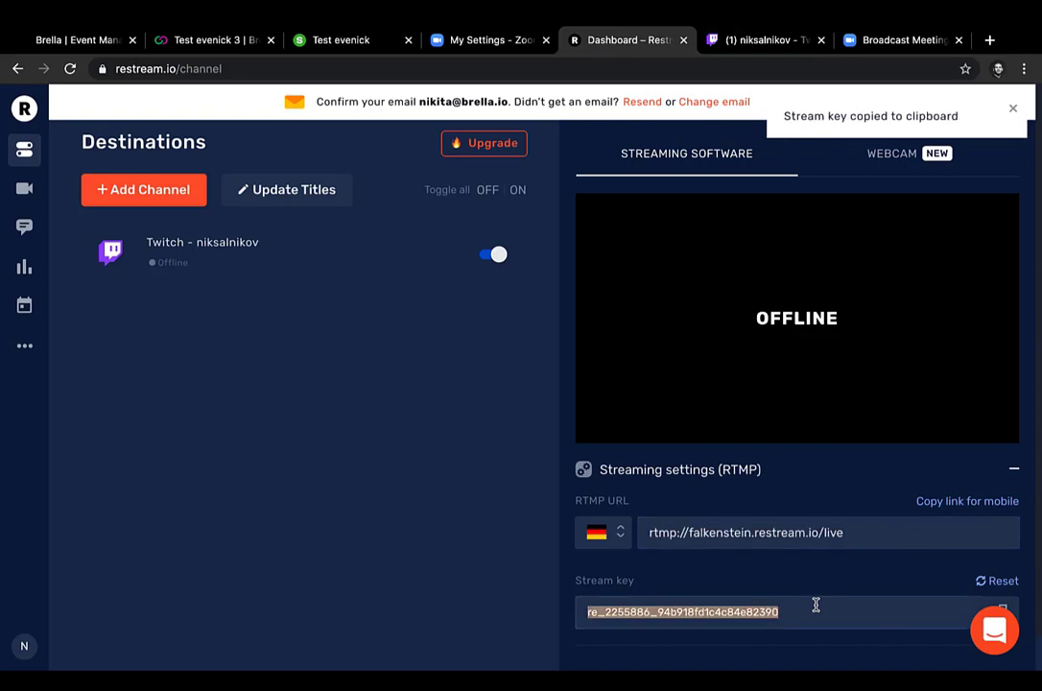
left_click(895, 41)
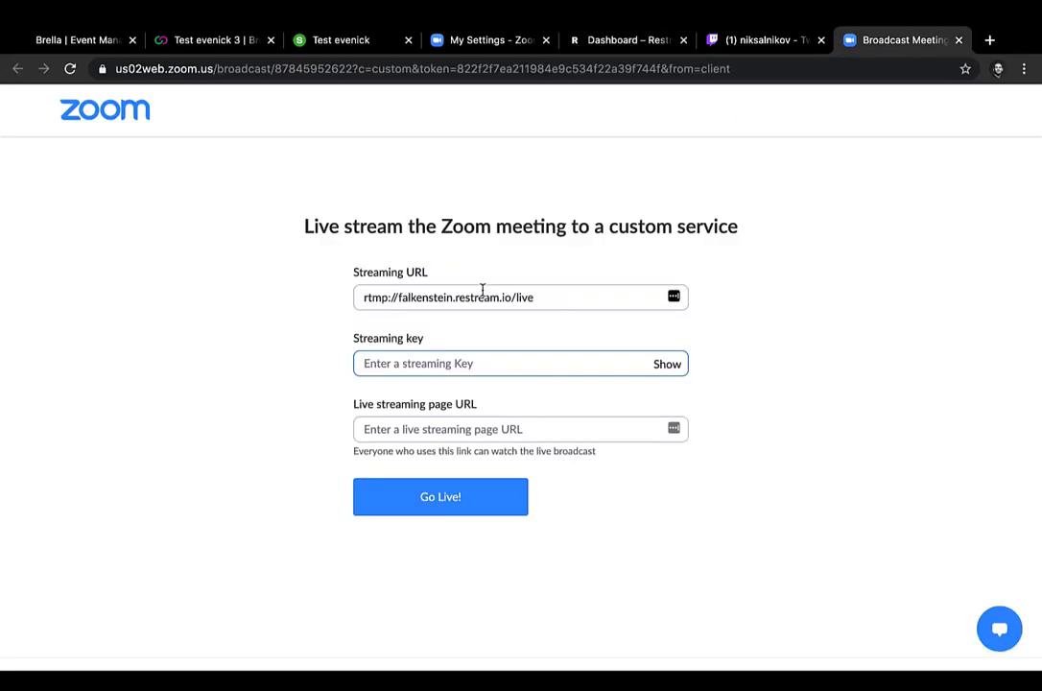
left_click(430, 357)
key("ctrl+v")
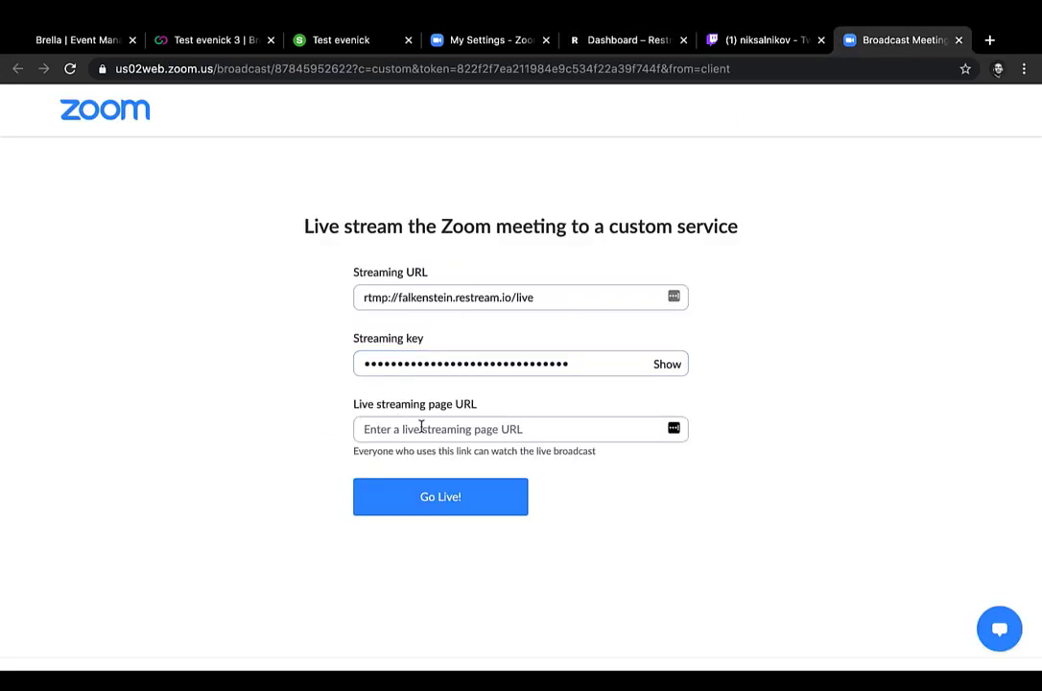
Step: Copy the Twitch channel's page URL and paste it into the Live streaming page URL field of the Zoom broadcast form
left_click(745, 43)
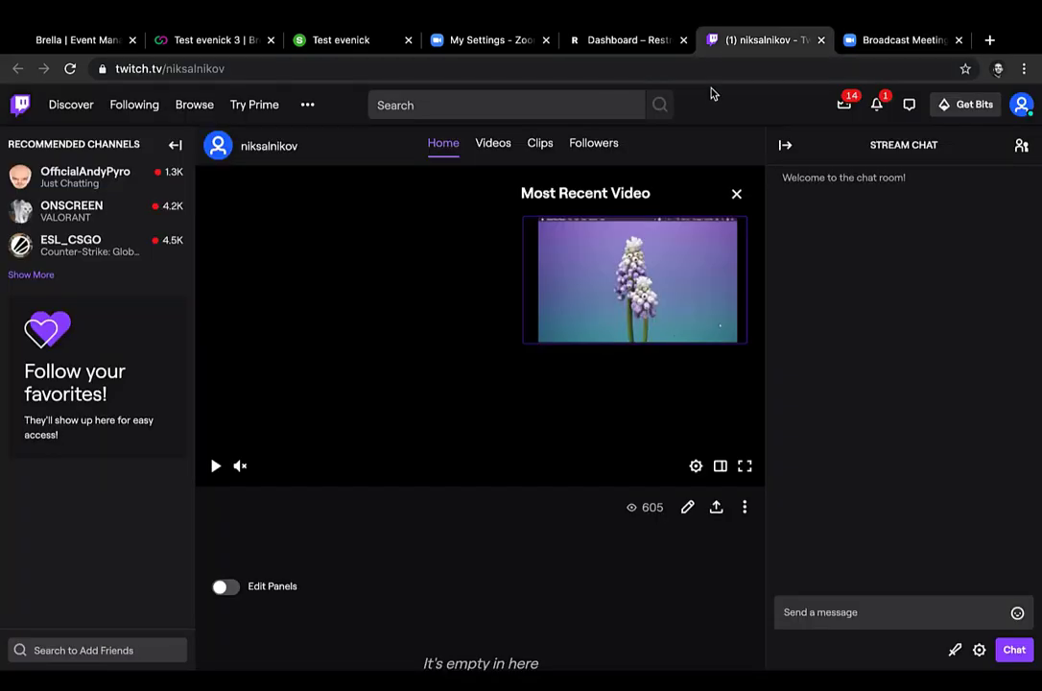
left_click(713, 78)
left_click(713, 78)
double_click(713, 78)
left_click(713, 77)
triple_click(713, 78)
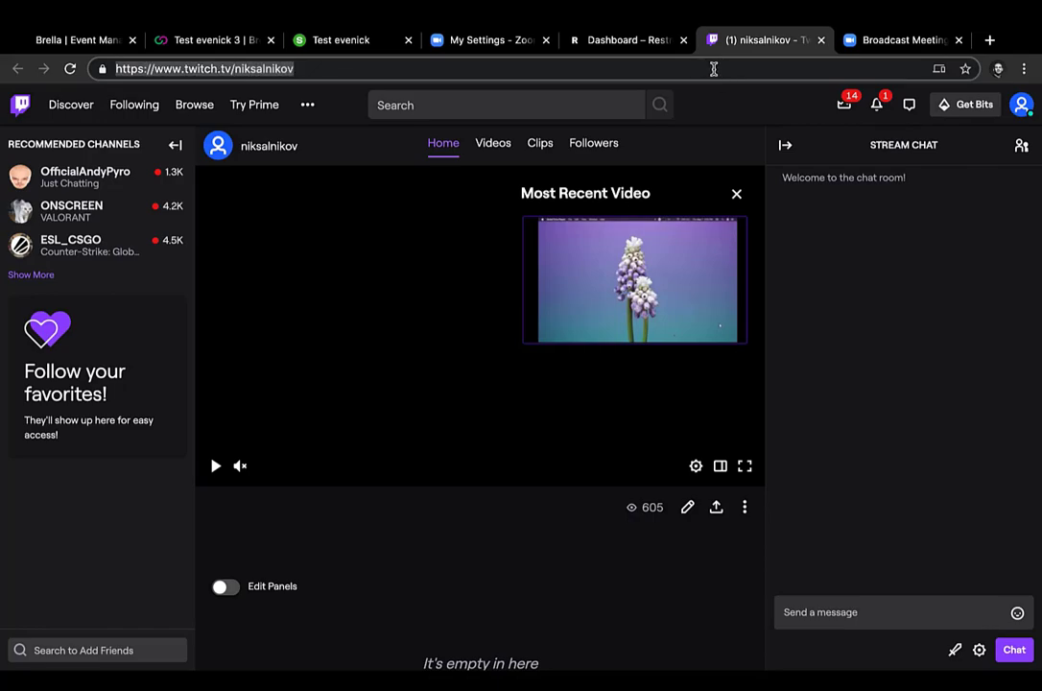
left_click(897, 40)
left_click(552, 429)
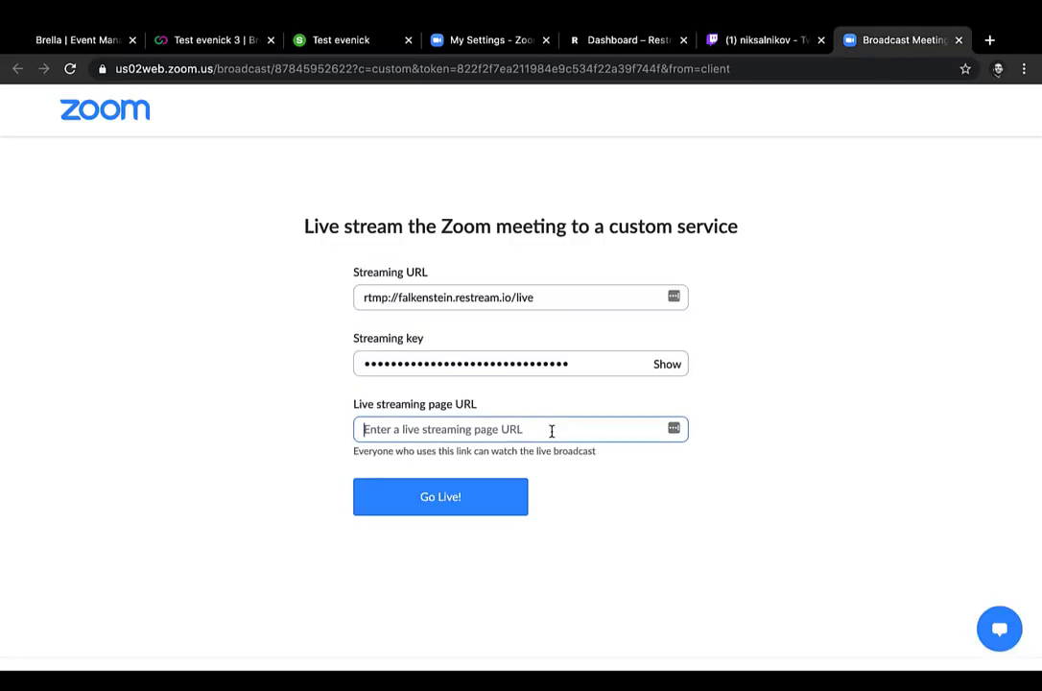
key("super+v")
Step: Start the live stream to the custom service and decline saving the zoom.us entry to LastPass
left_click(674, 512)
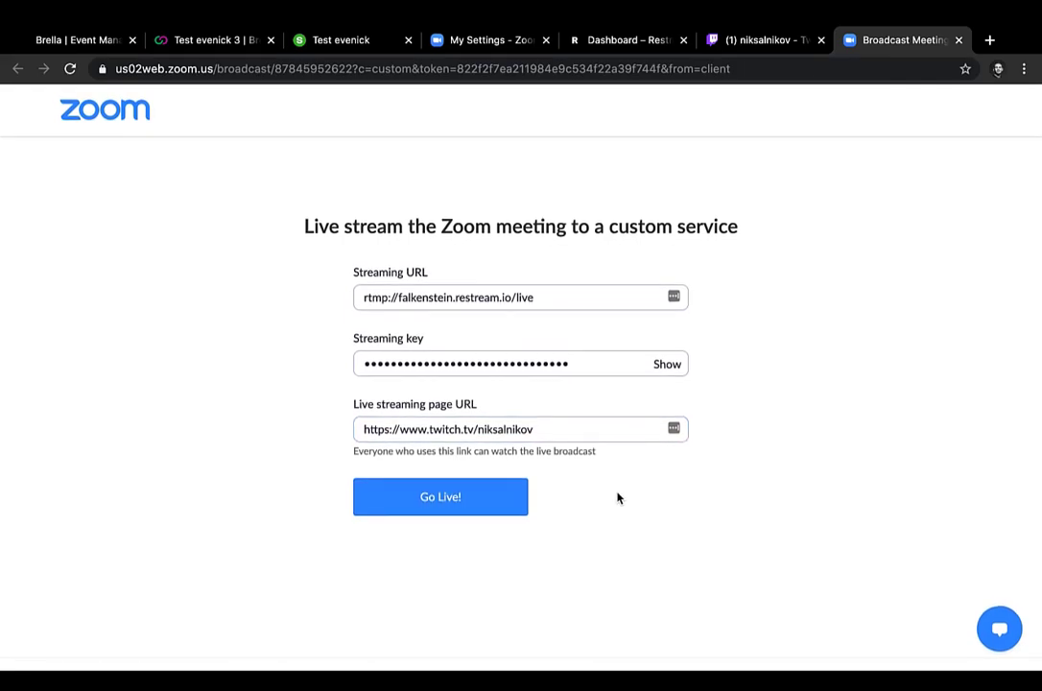
left_click(473, 512)
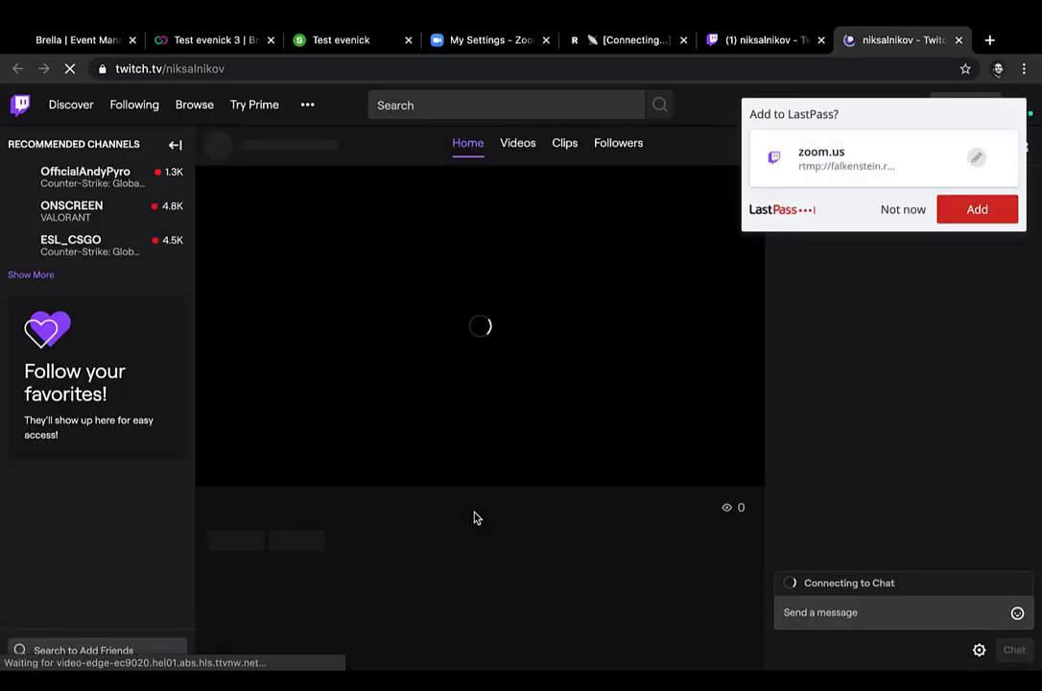
left_click(881, 211)
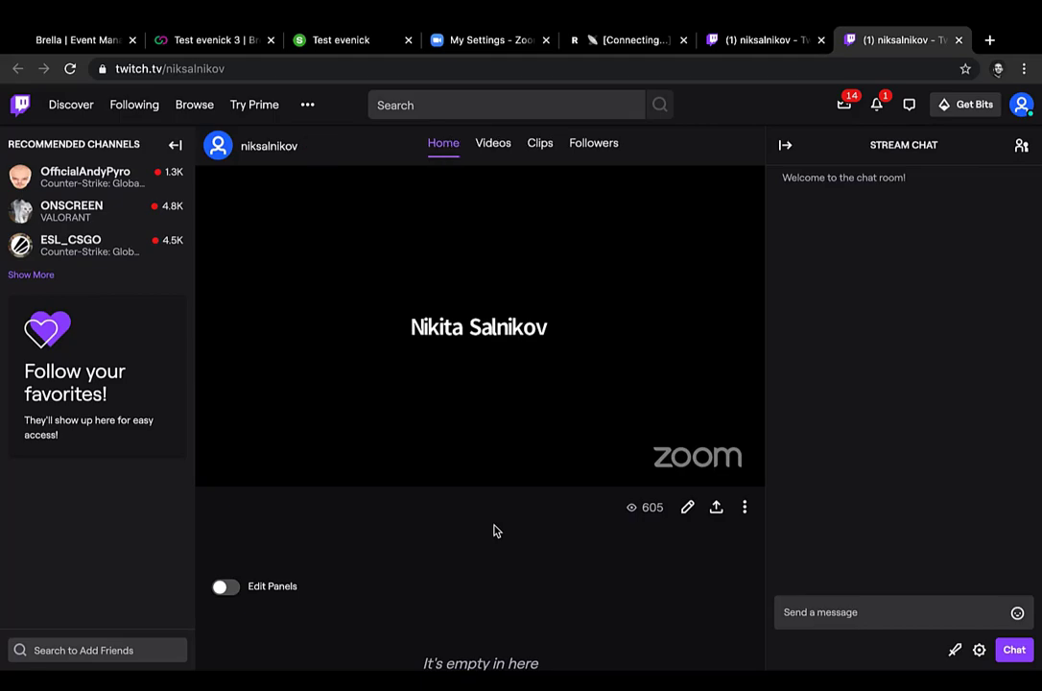
Step: Copy the iframe embed code of the Twitch channel's video player and close the Embed dialog
left_click(717, 508)
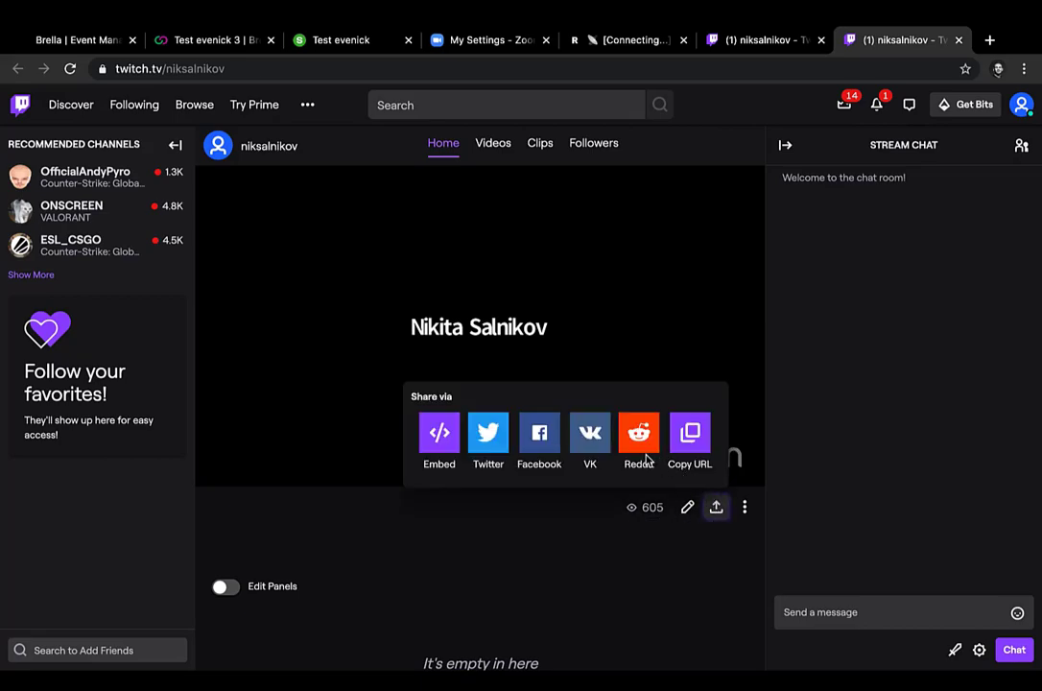
left_click(440, 438)
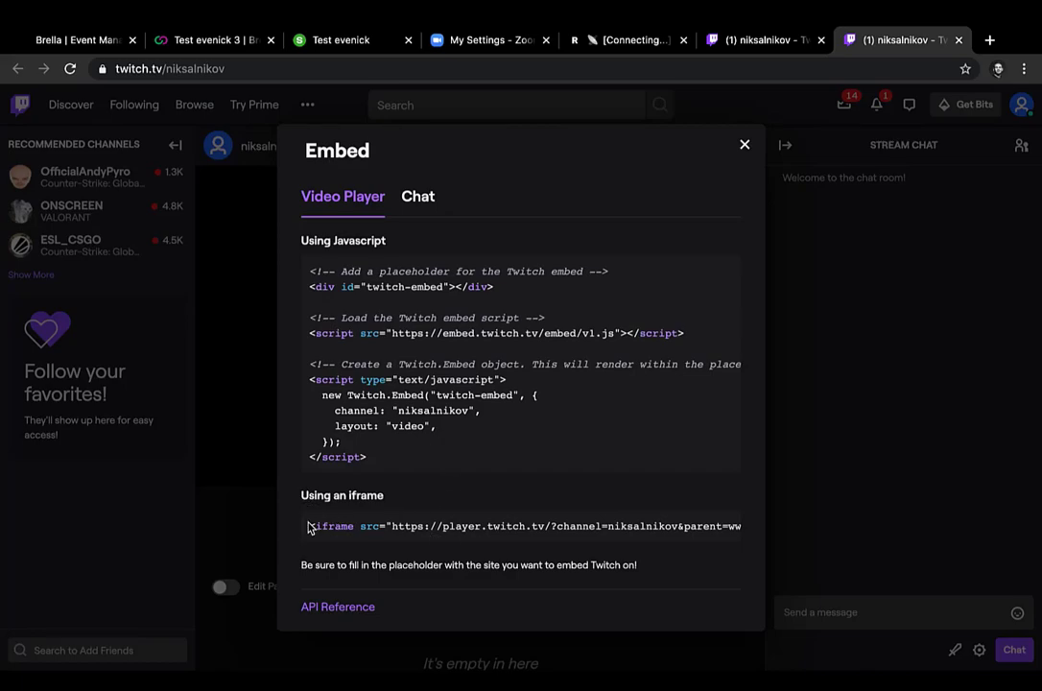
left_click_drag(309, 524, 754, 528)
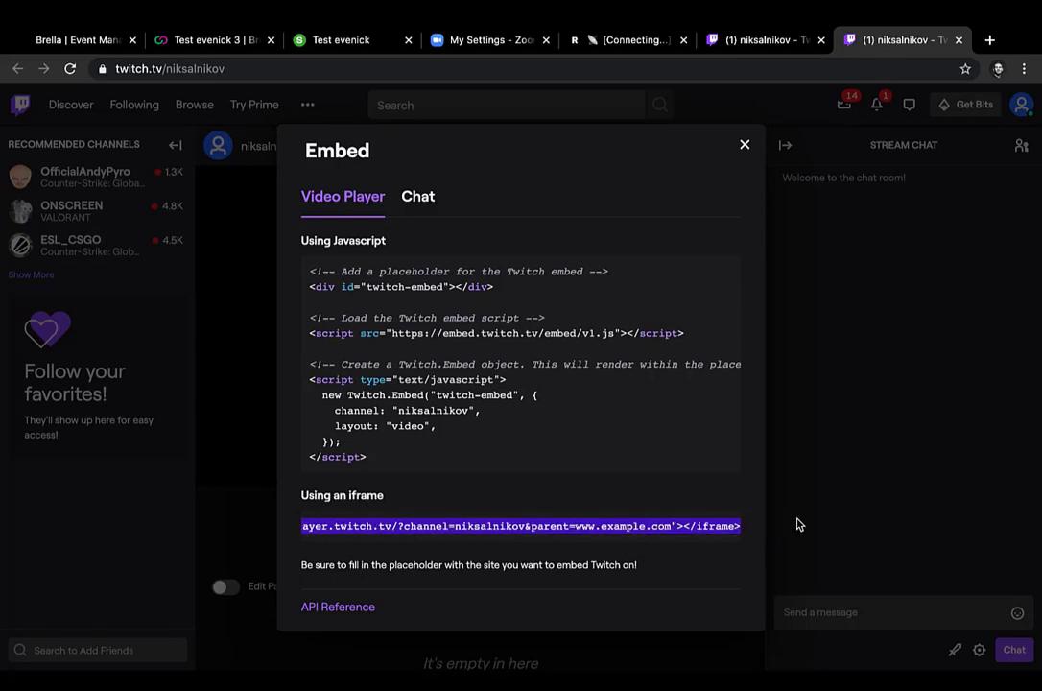
left_click(797, 523)
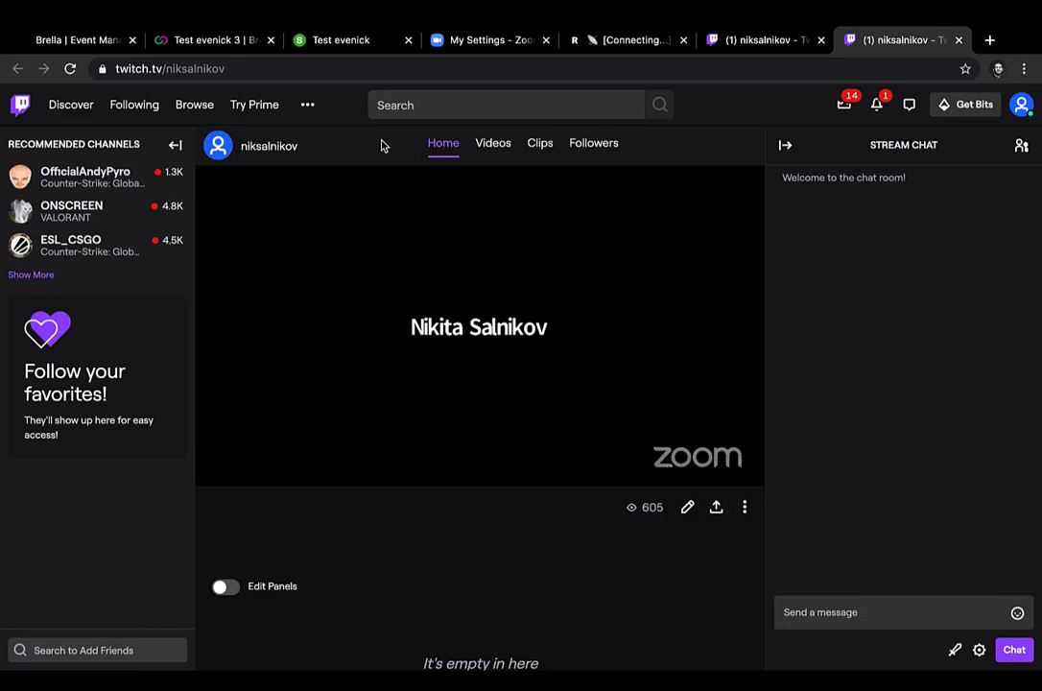
Step: In Slido, enable the Test evenick event's Live video integration with the copied Twitch iframe as embedded code, and save the settings
left_click(345, 41)
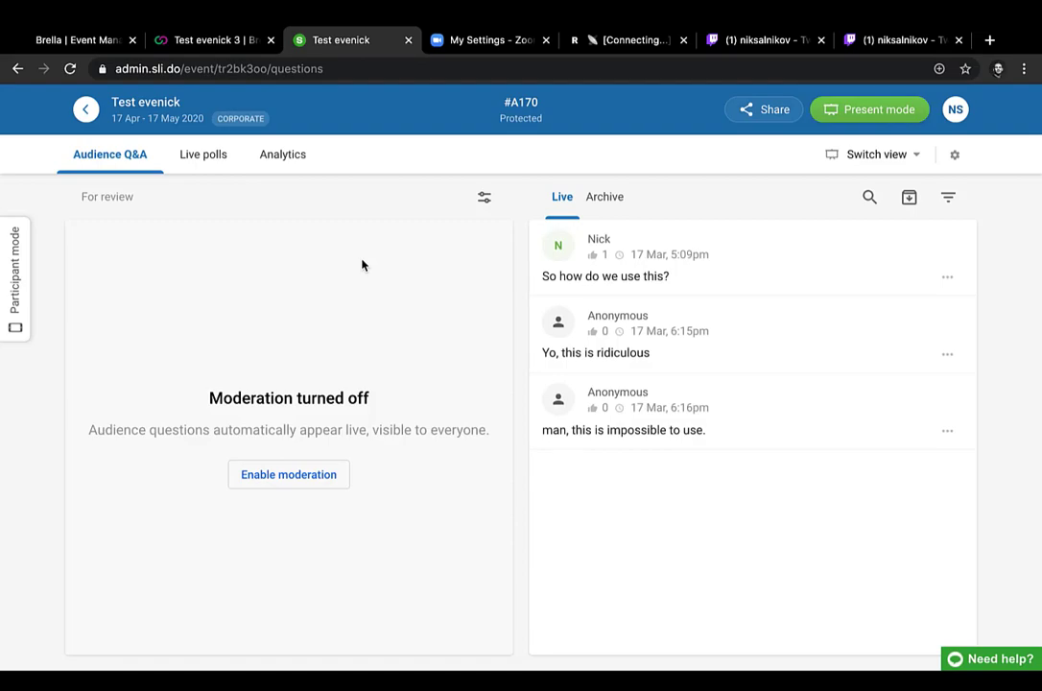
left_click(954, 157)
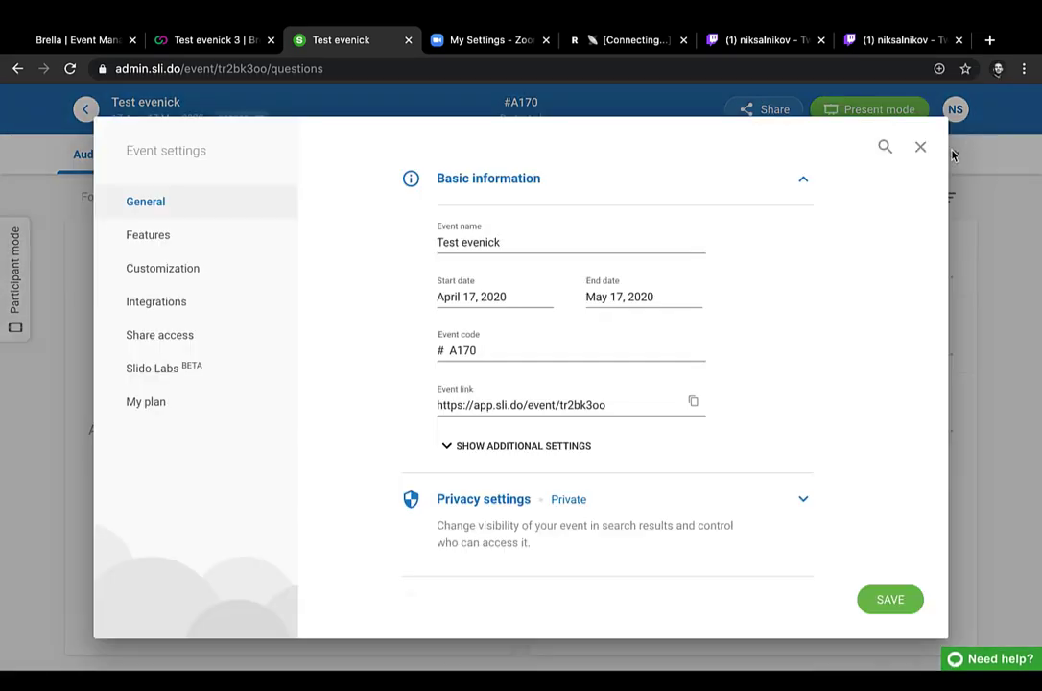
left_click(229, 302)
scroll(430, 377, "down", 2)
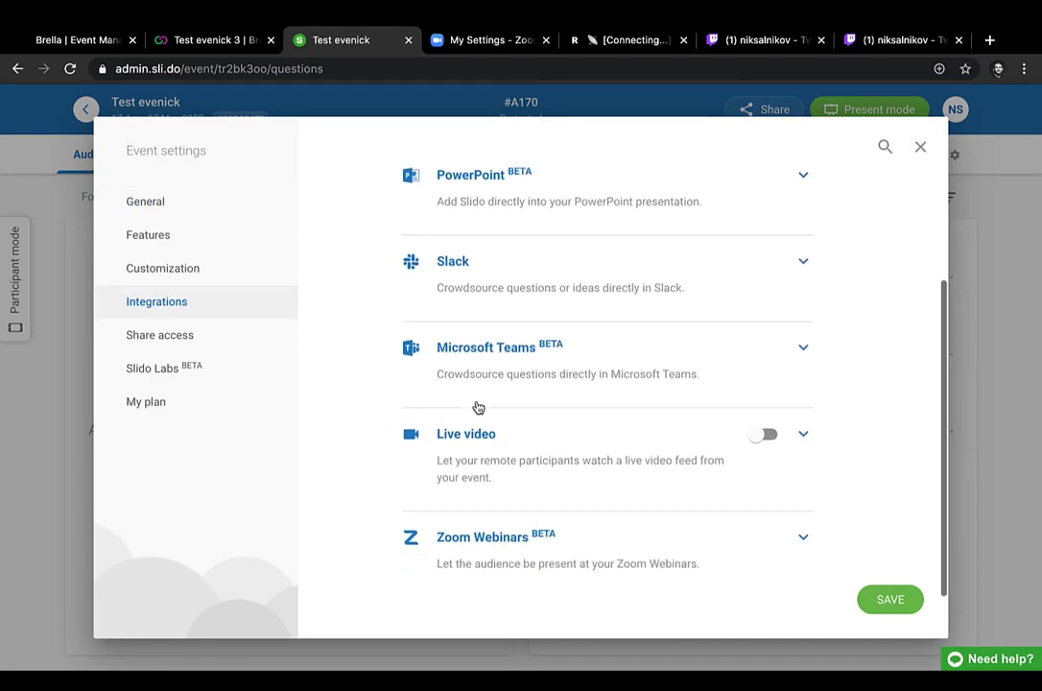
left_click(481, 428)
scroll(595, 384, "down", 1)
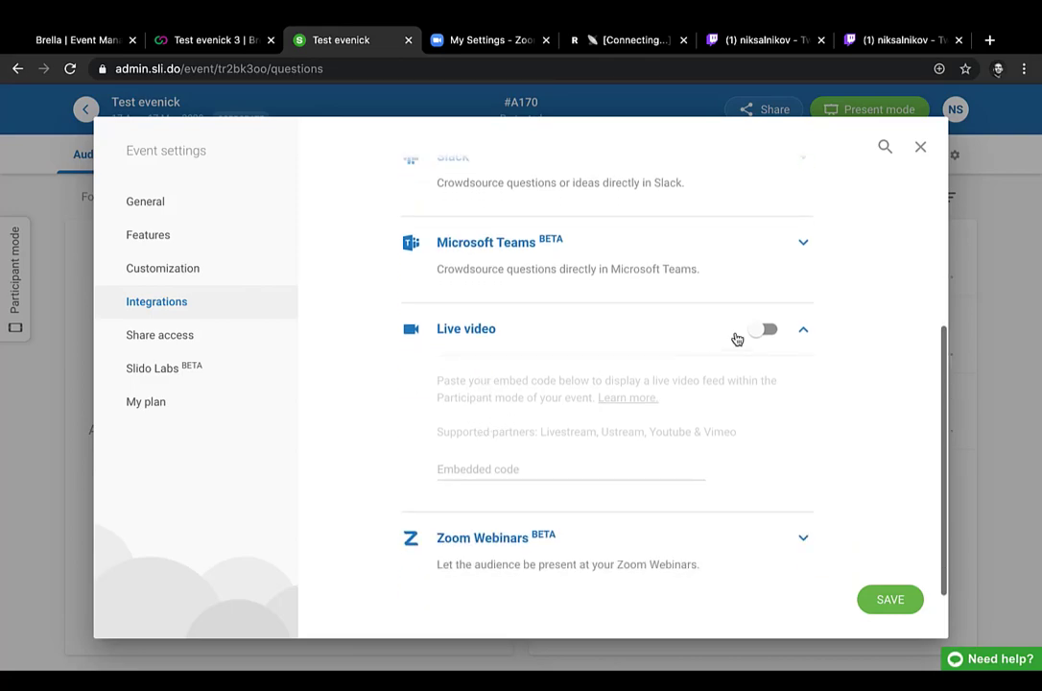
left_click(767, 331)
left_click(536, 467)
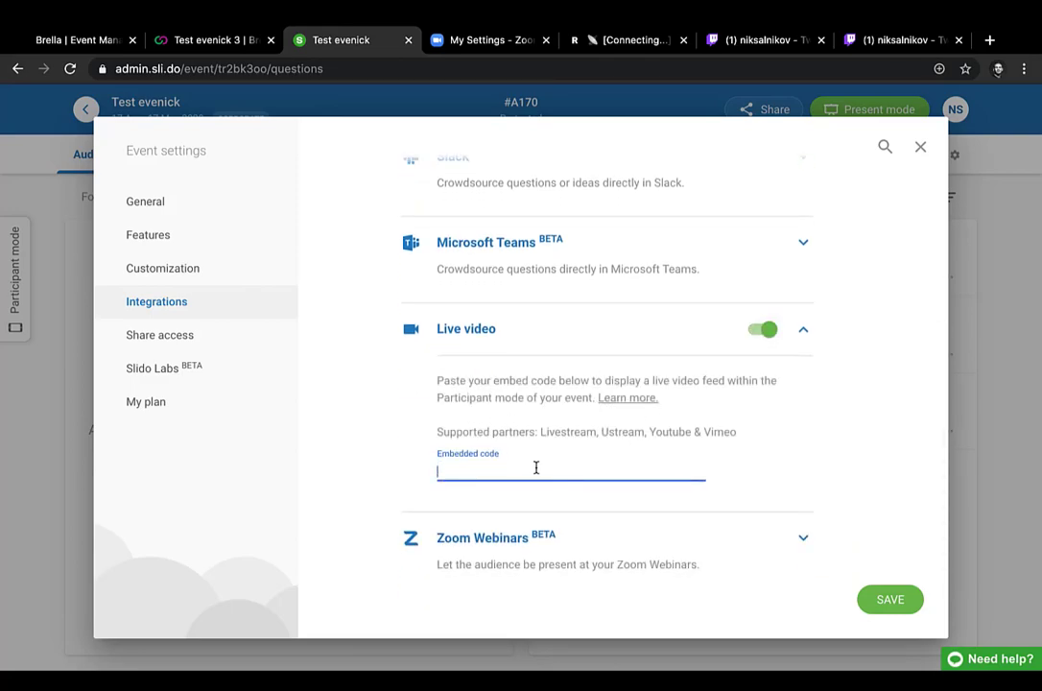
key("ctrl+v")
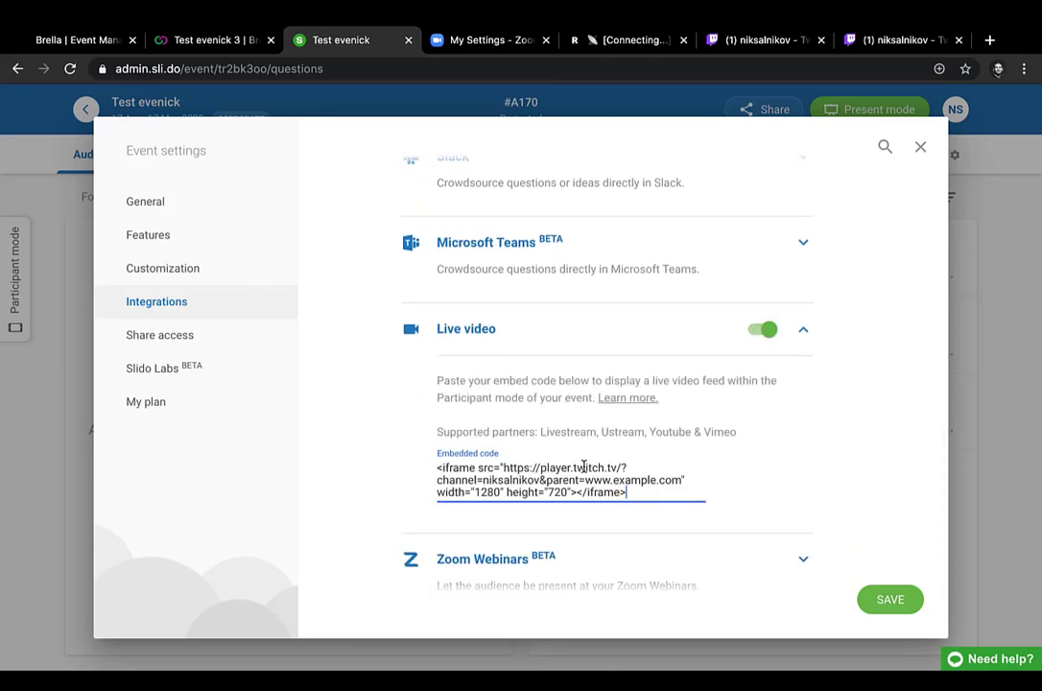
left_click(879, 596)
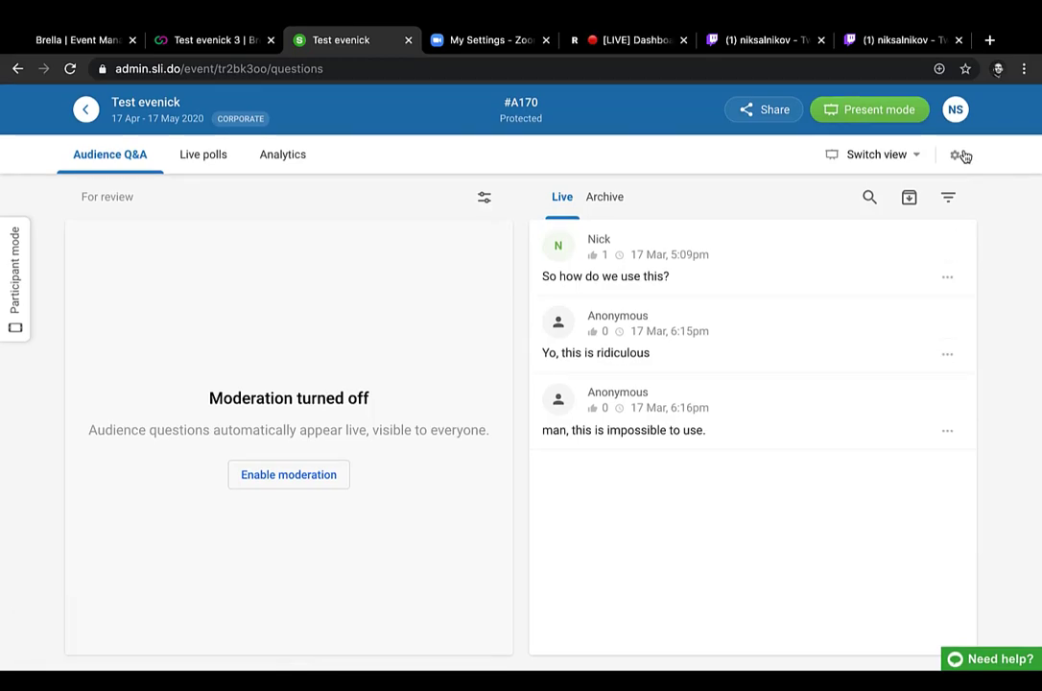
Step: Copy the event link from the general settings of the Slido event and close the settings
left_click(960, 155)
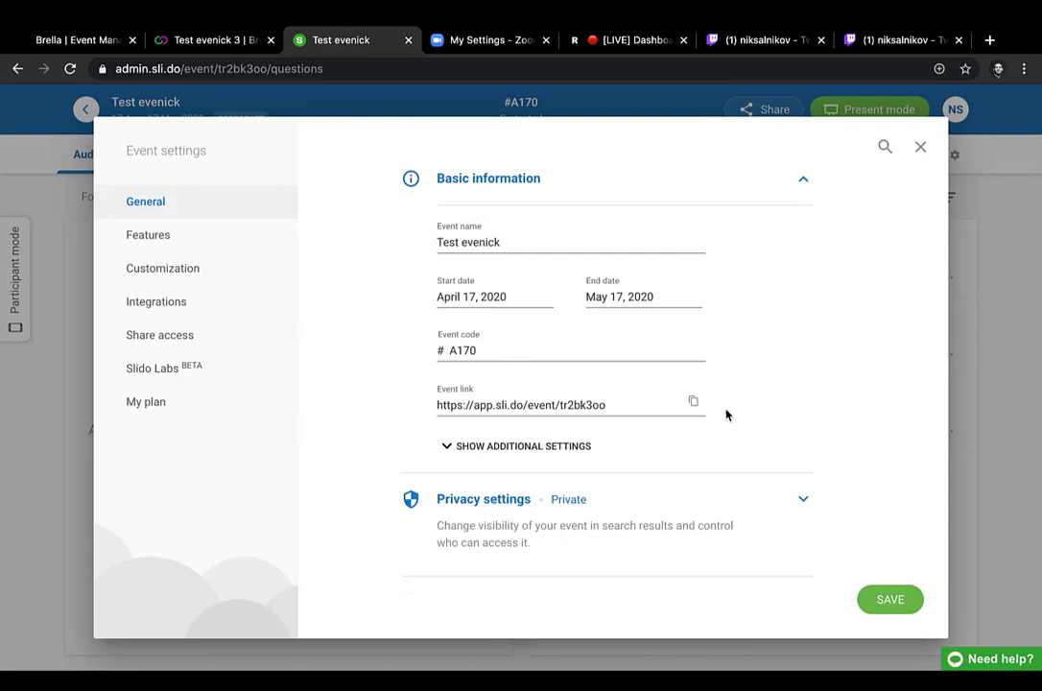
left_click(696, 406)
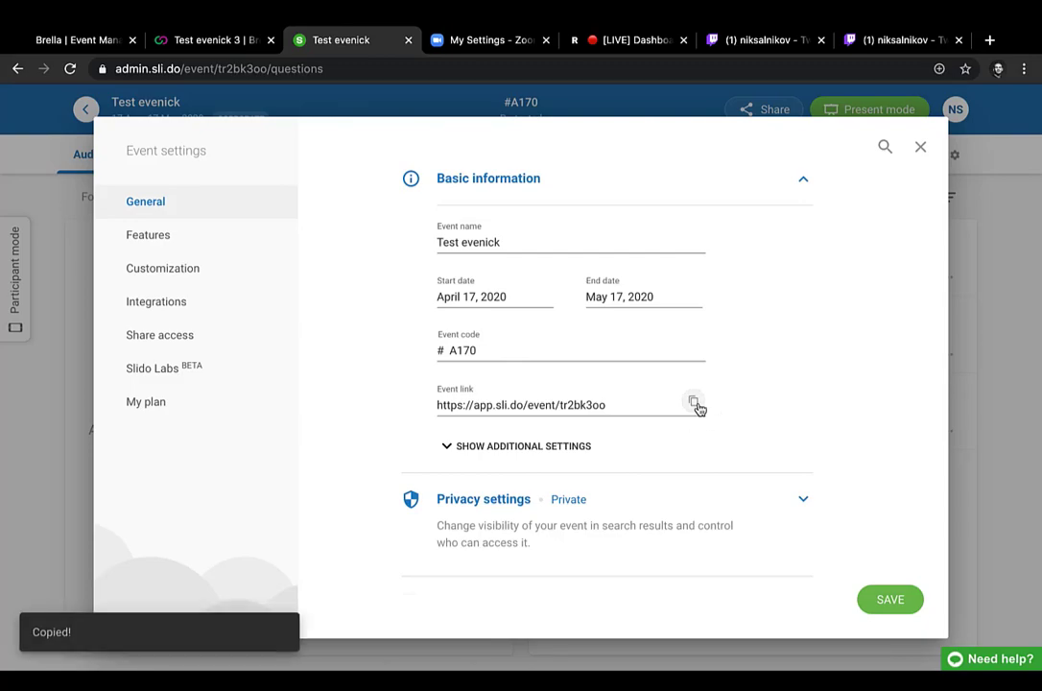
left_click(974, 303)
Step: In Brella's event manager, review the Sli.do Event name and URL under Test evenick 3's stream links, and save the event
left_click(53, 40)
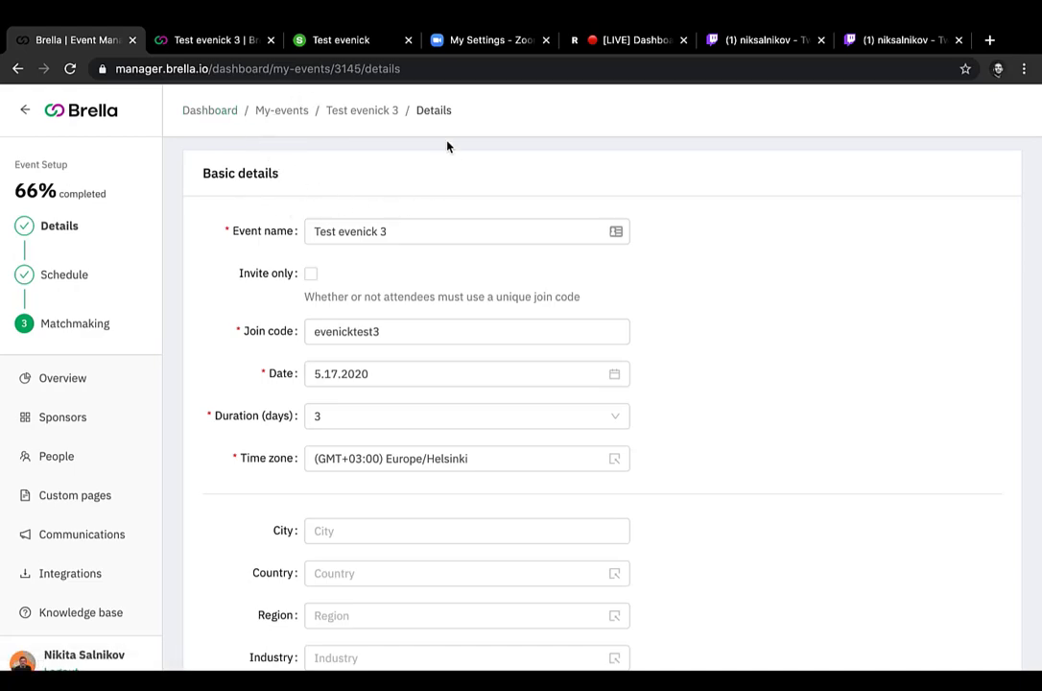
scroll(447, 146, "down", 5)
scroll(477, 456, "down", 1)
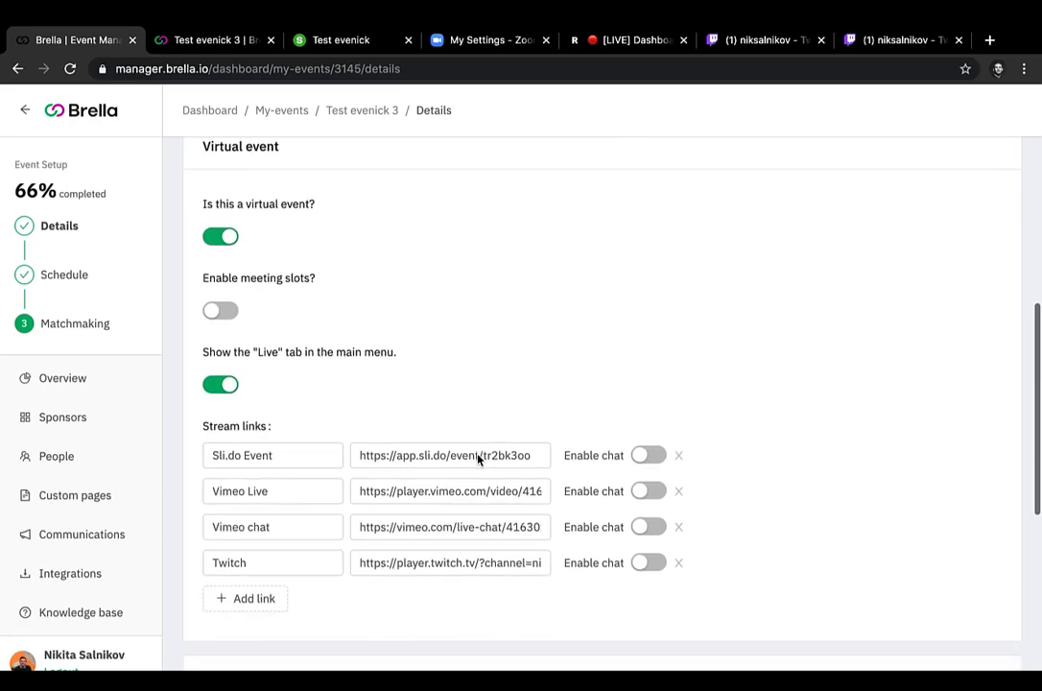
left_click(353, 455)
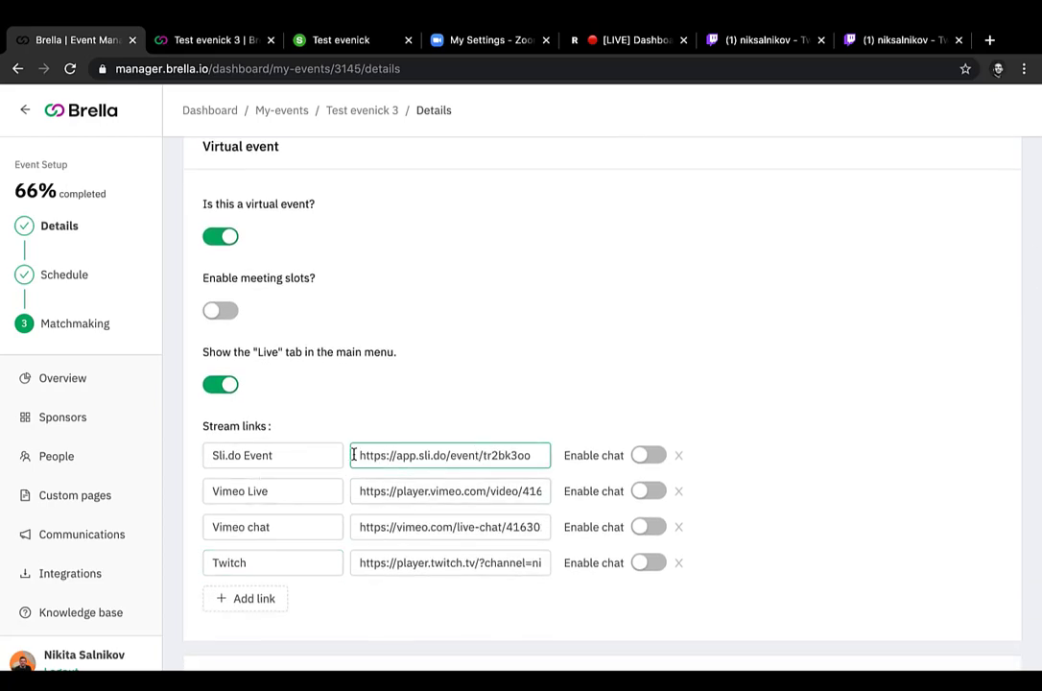
left_click_drag(354, 455, 567, 464)
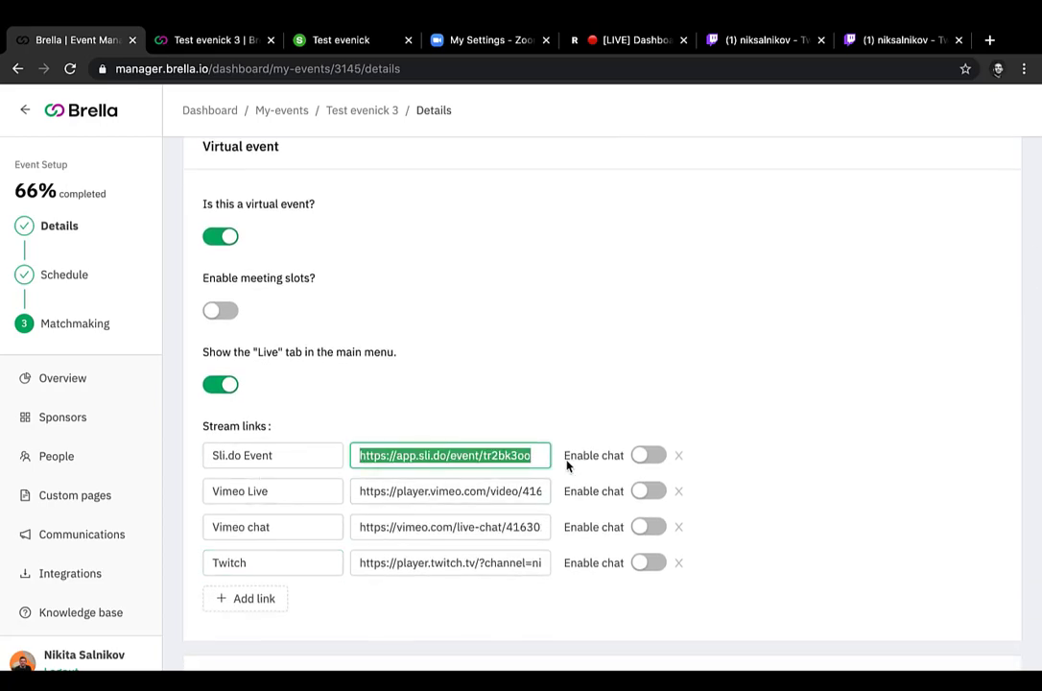
left_click(268, 455)
left_click(479, 397)
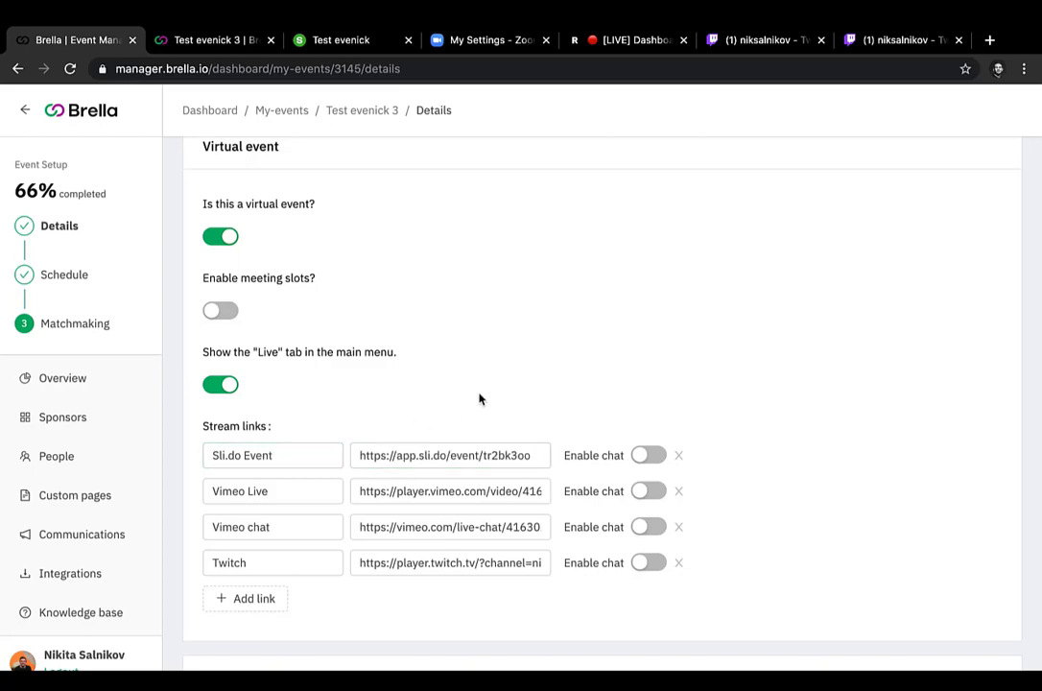
scroll(479, 398, "down", 5)
left_click(206, 645)
scroll(352, 467, "up", 6)
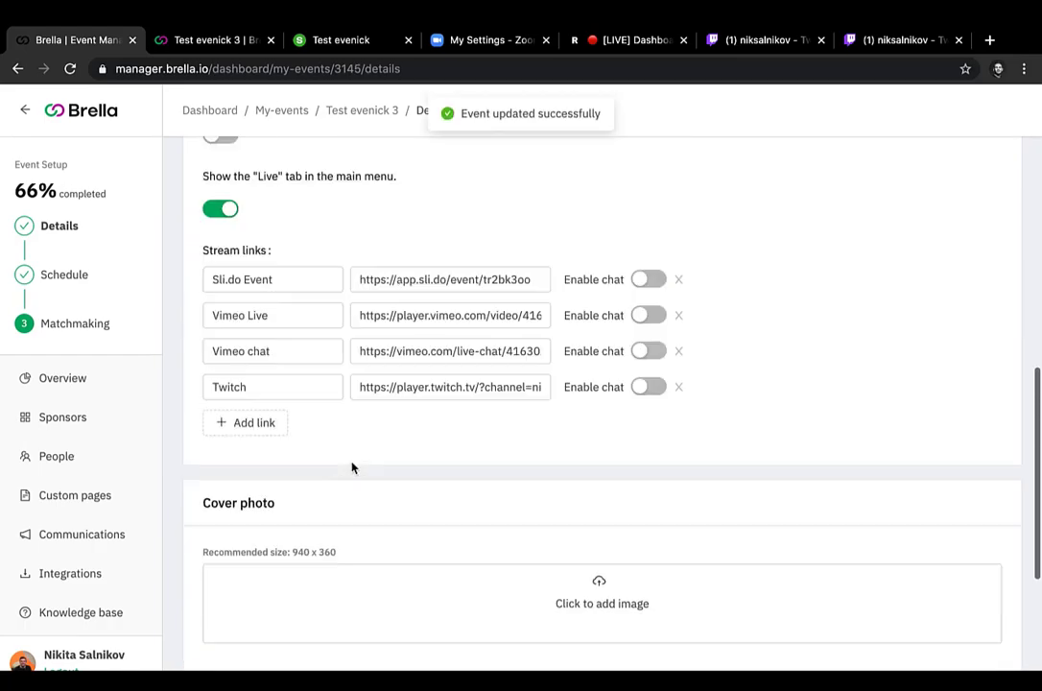
scroll(352, 467, "up", 4)
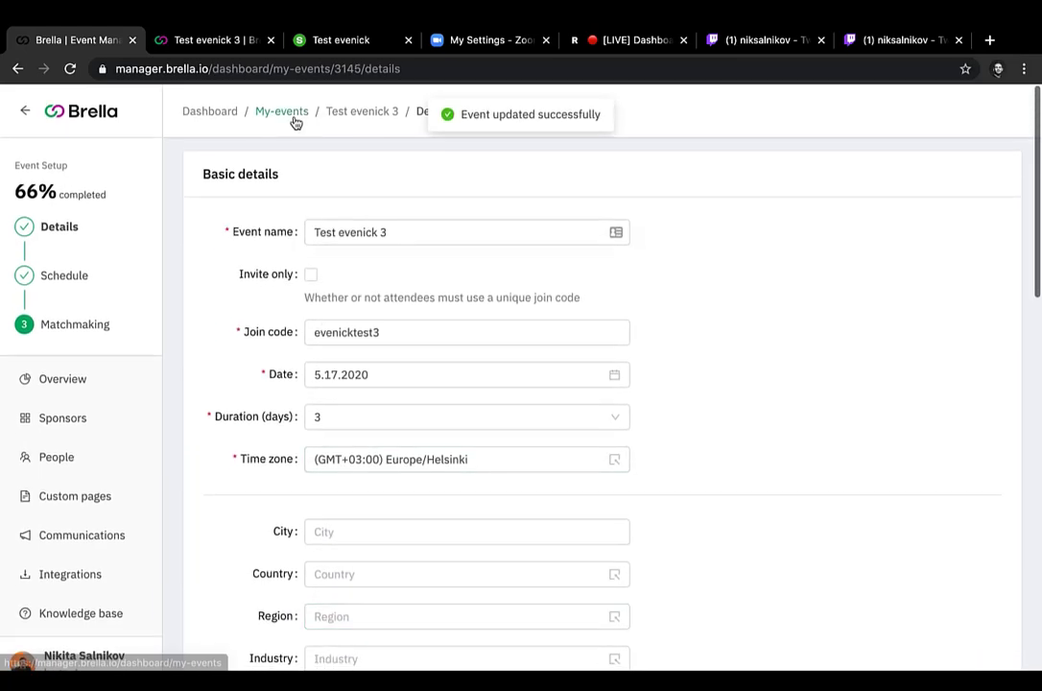
Step: Show the Sli.do Event stream on Test evenick 3's Stream page in the Brella attendee view and check the livestream beside the poll
left_click(194, 45)
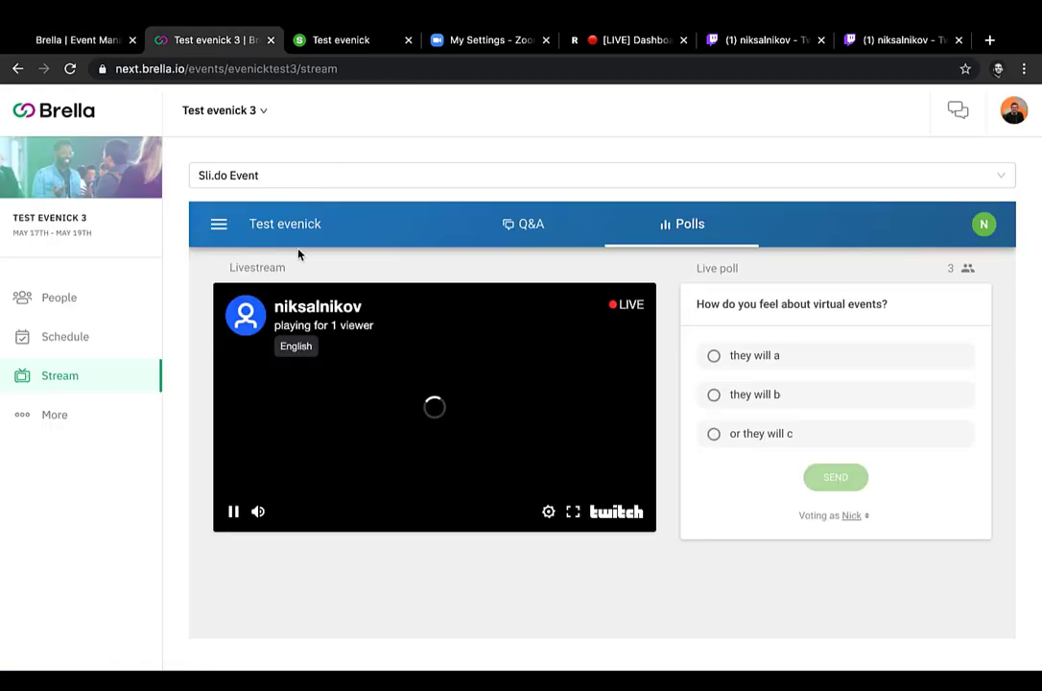
left_click(288, 176)
left_click(274, 208)
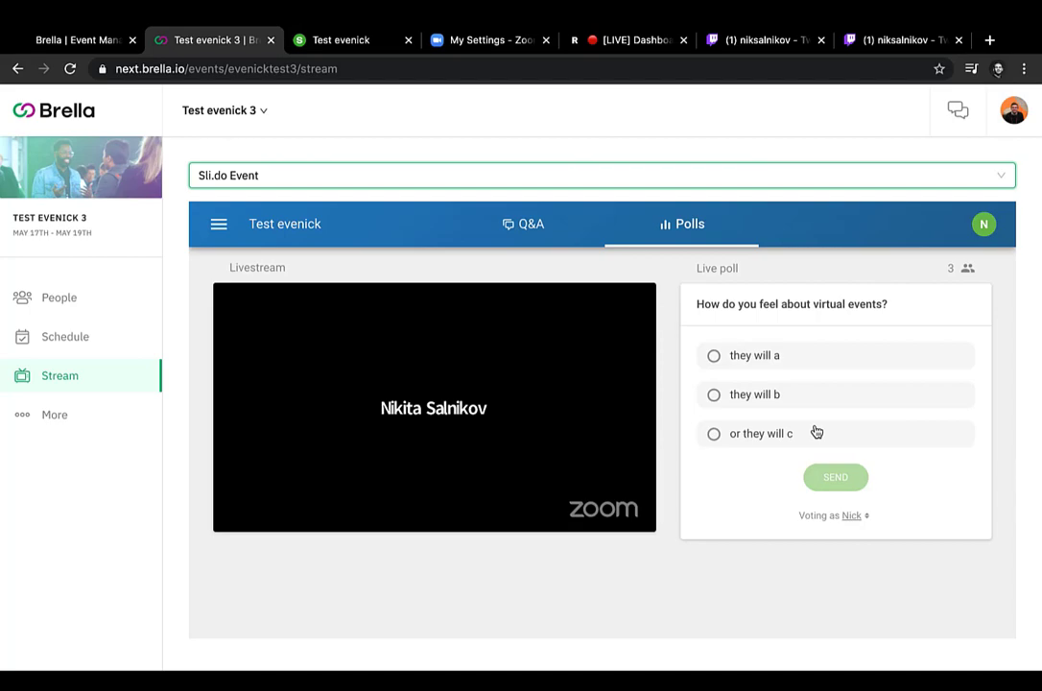
left_click(774, 177)
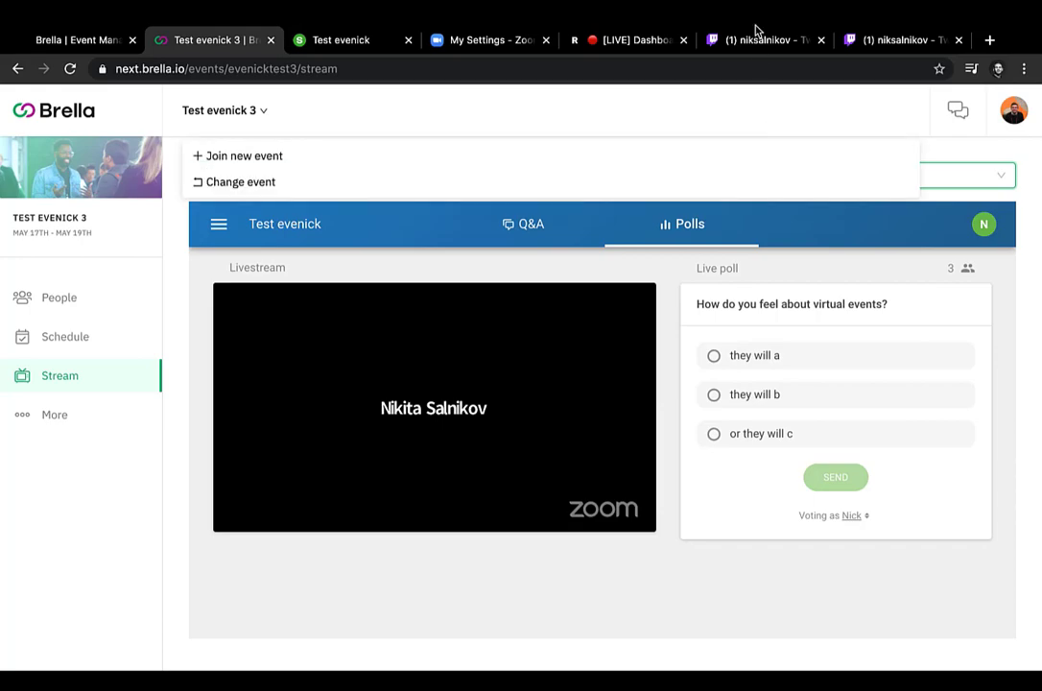